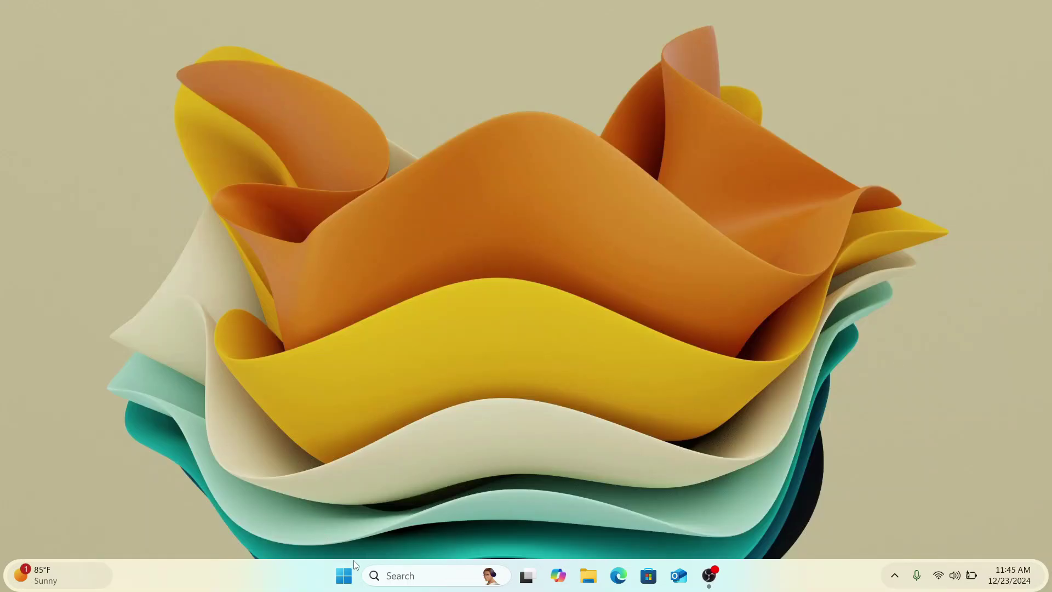
Open the Start menu to view its current layout
click(345, 575)
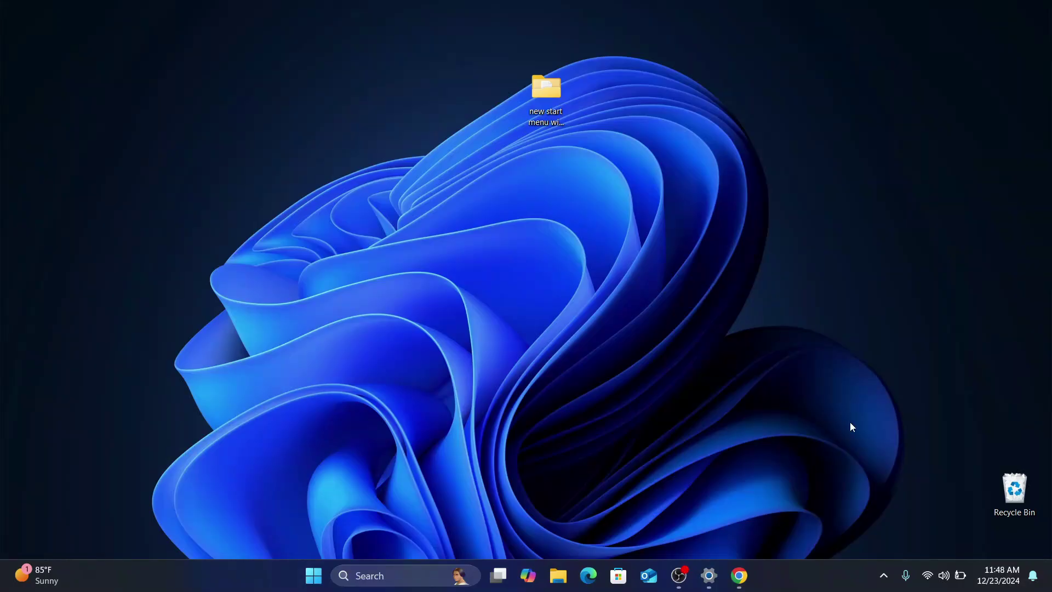
Restore the windhawk.net Chrome window, then minimize it to reveal the desktop
click(739, 575)
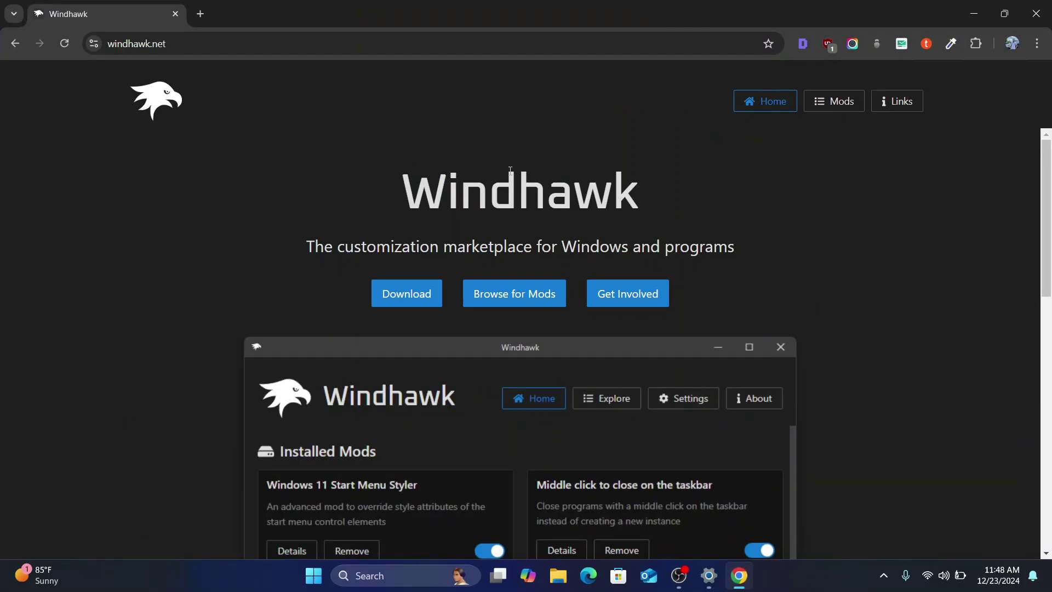
click(974, 12)
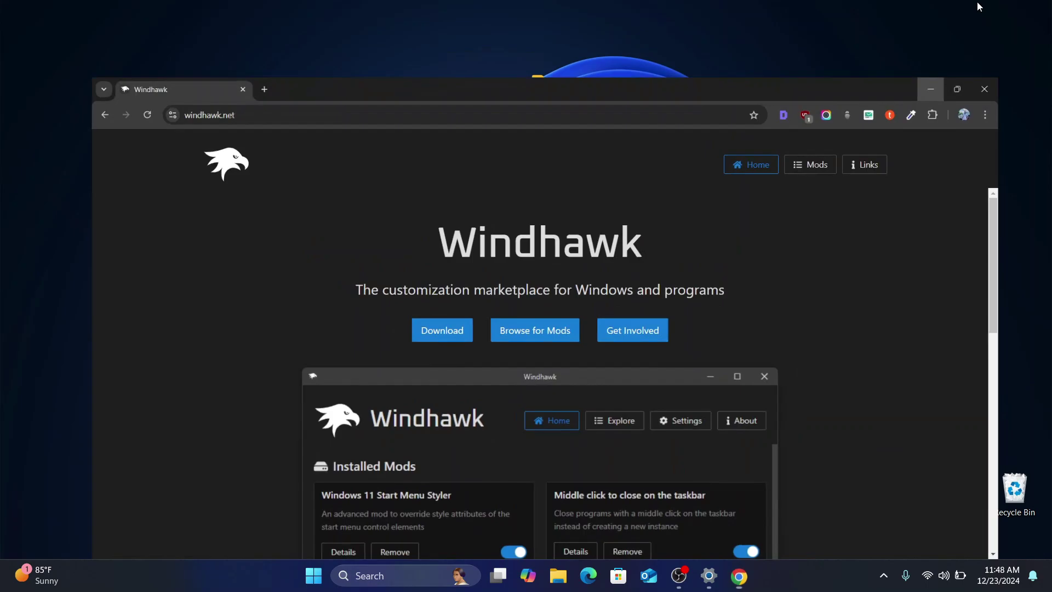
Set the 'wallpaper' image in 'new start menu with windhawk' as desktop background, then close Explorer
double_click(543, 85)
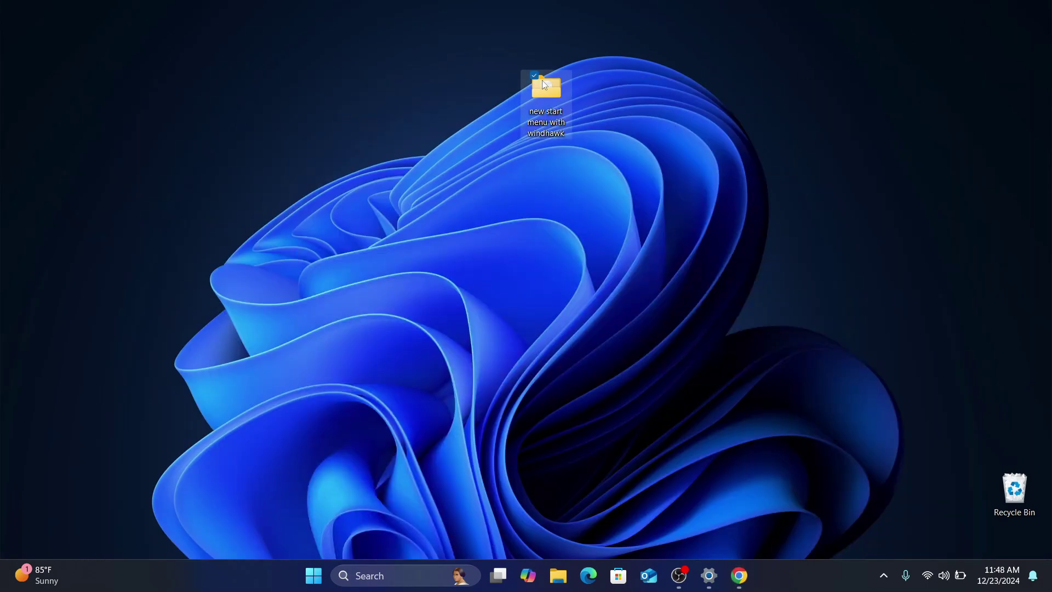
click(270, 203)
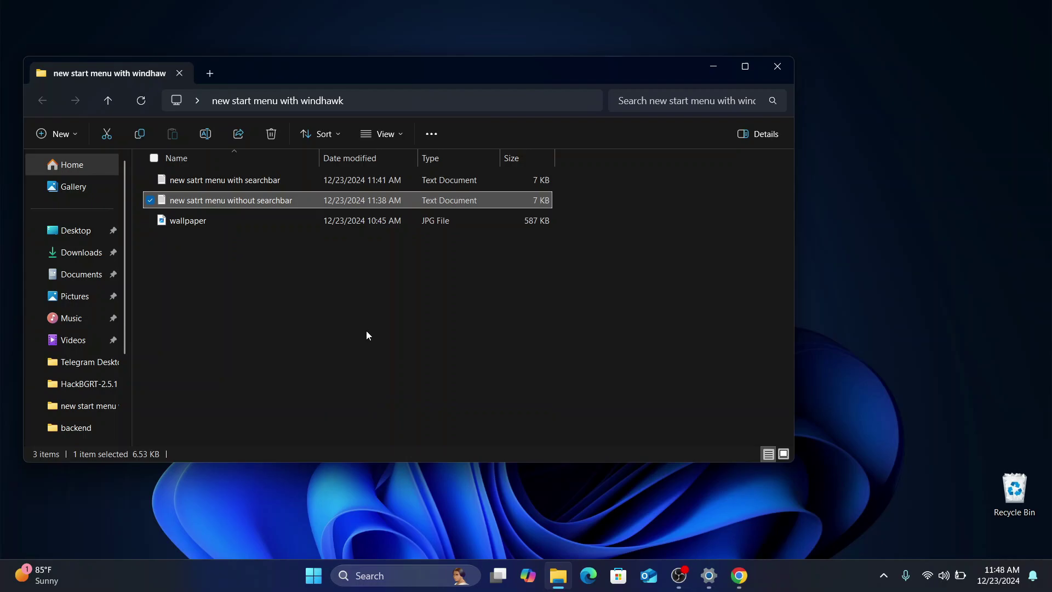
click(227, 228)
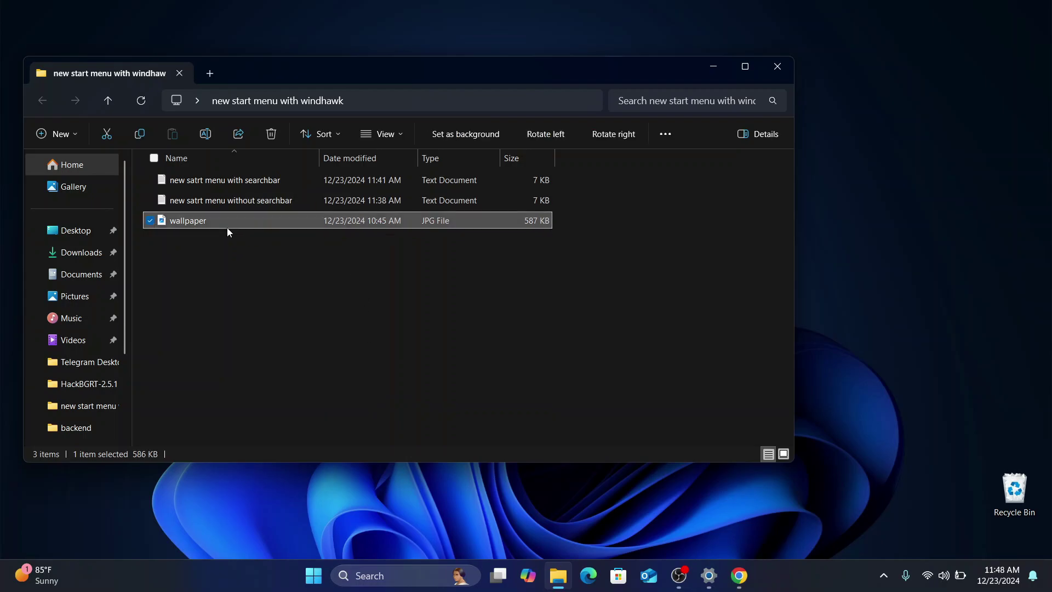
right_click(227, 228)
click(487, 137)
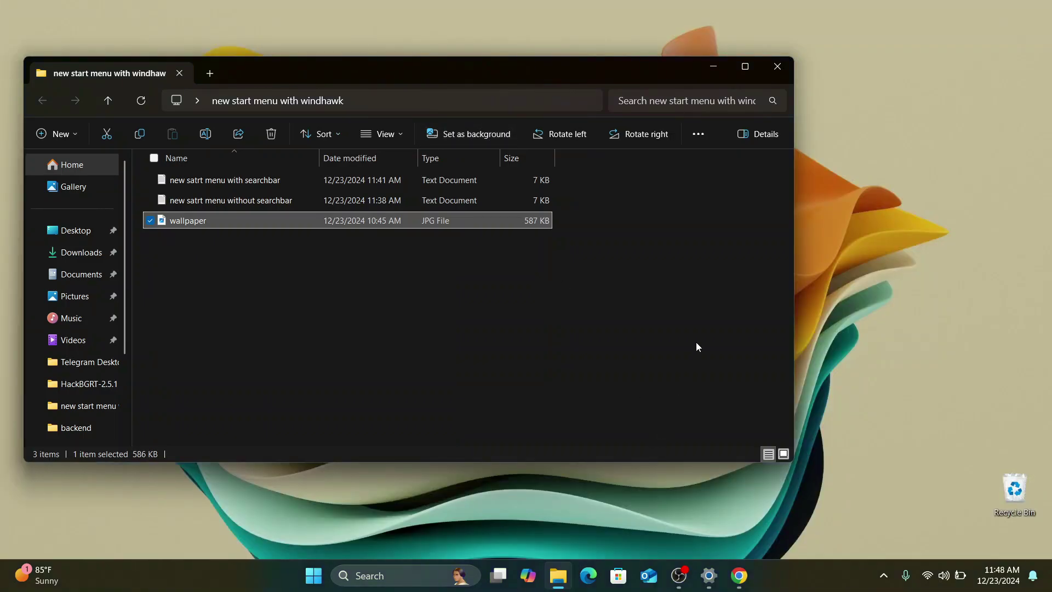
click(776, 67)
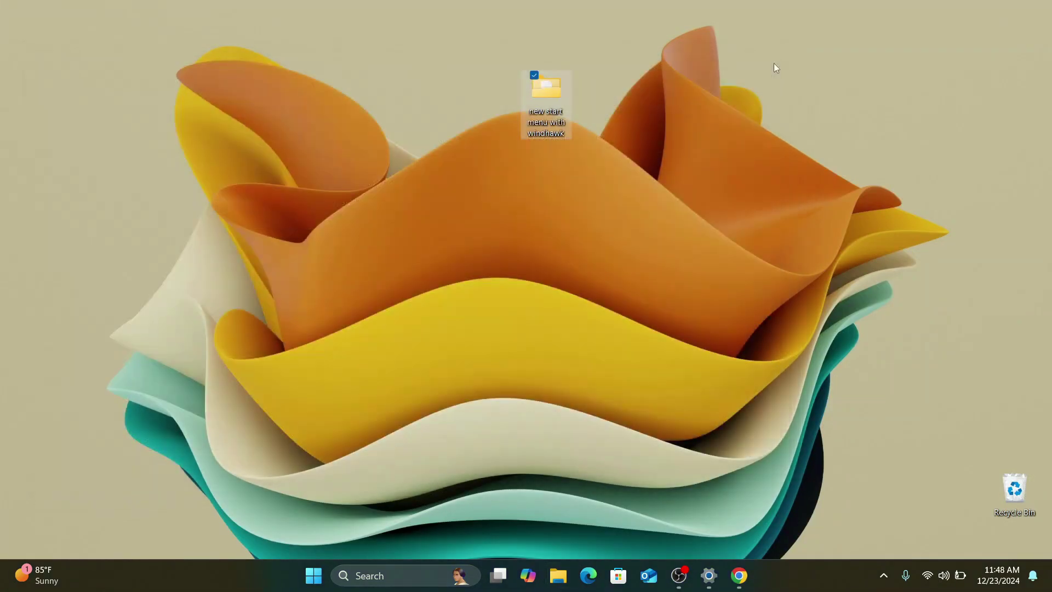
Search Start for 'win' and launch Windhawk from the best match
click(724, 179)
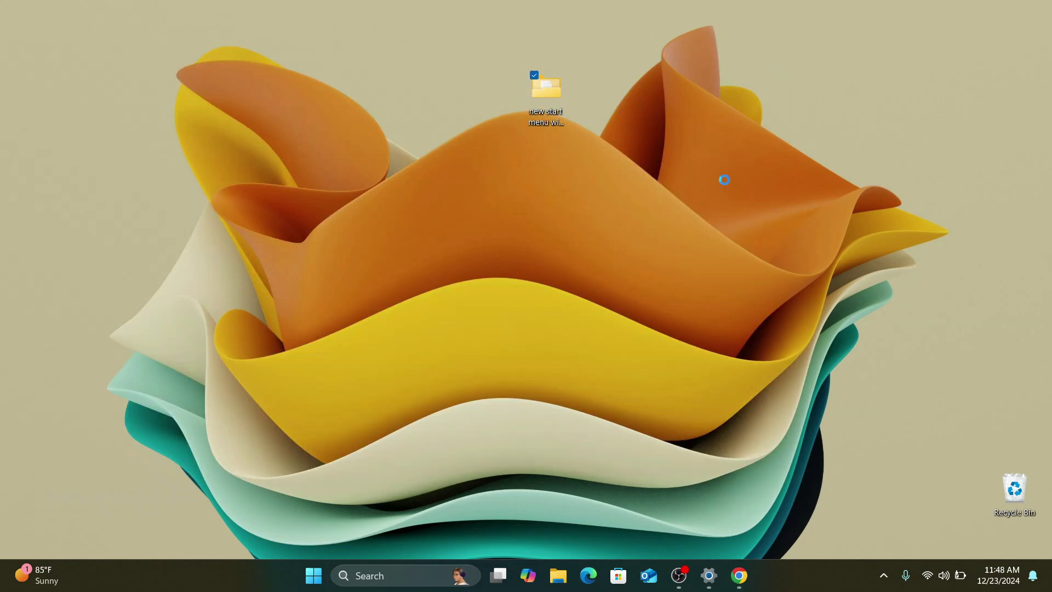
key(super)
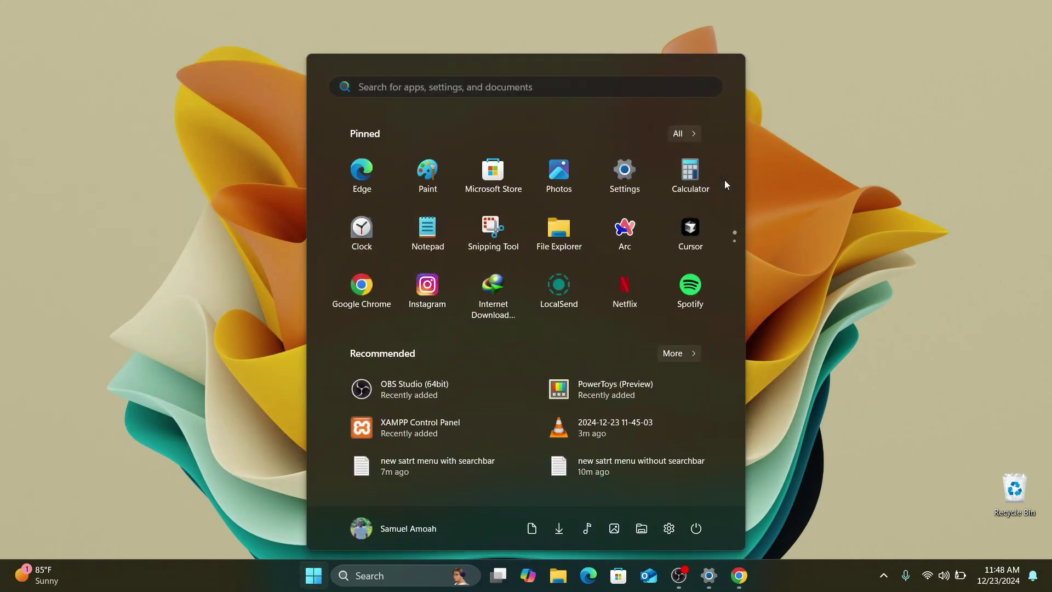
text(windhawk)
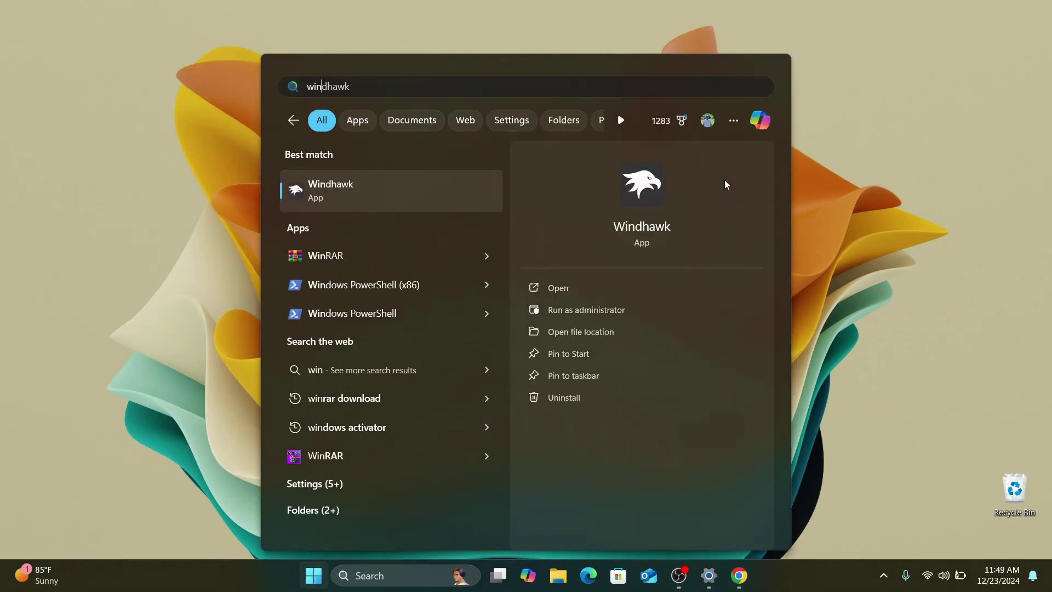
click(421, 203)
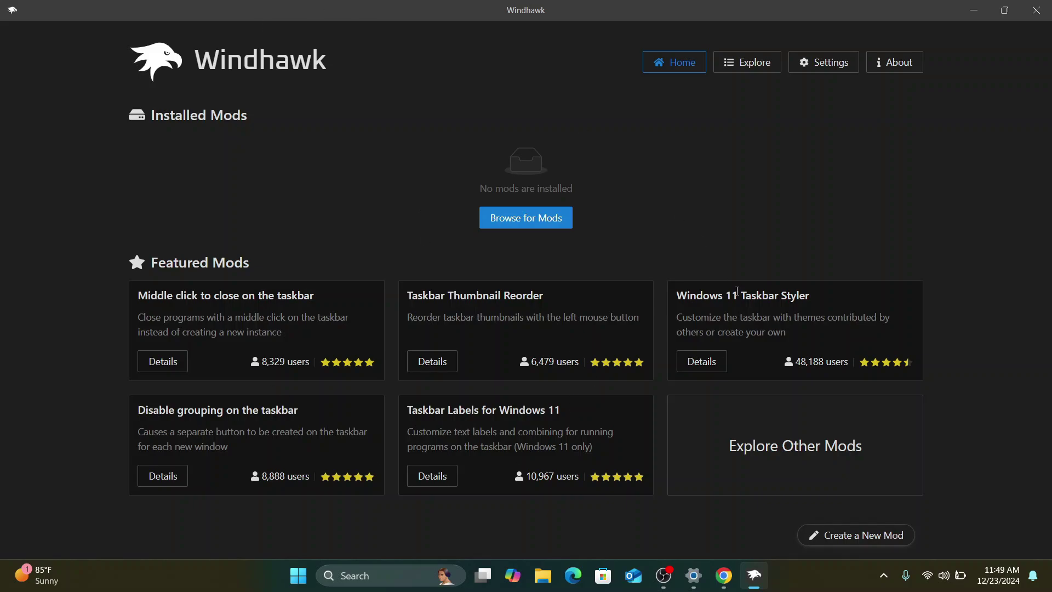
Find Windows 11 Start Menu Styler in Windhawk's Explore catalogue and start its installation
click(763, 63)
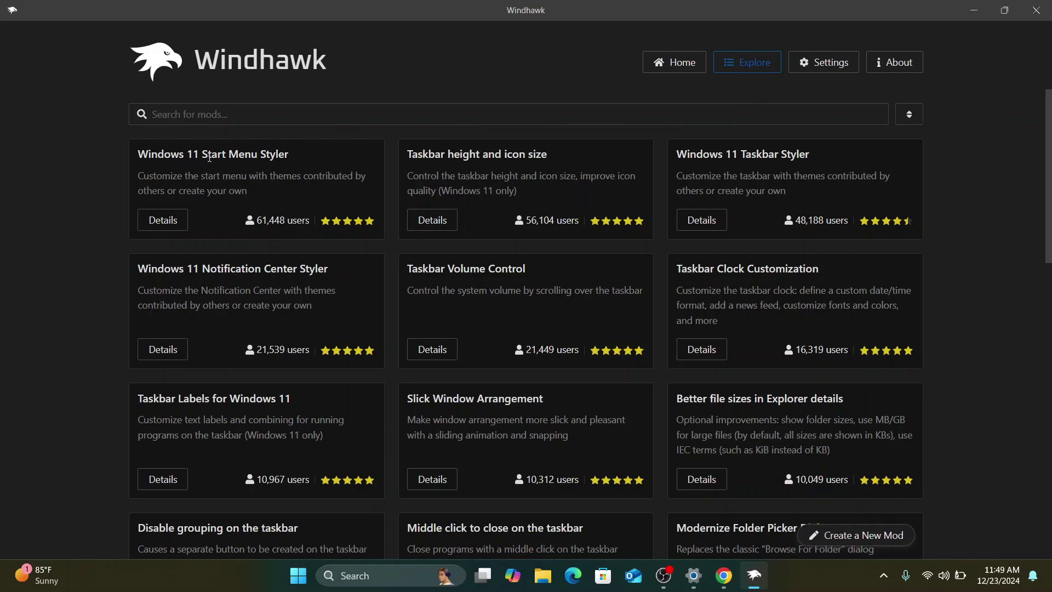
click(170, 228)
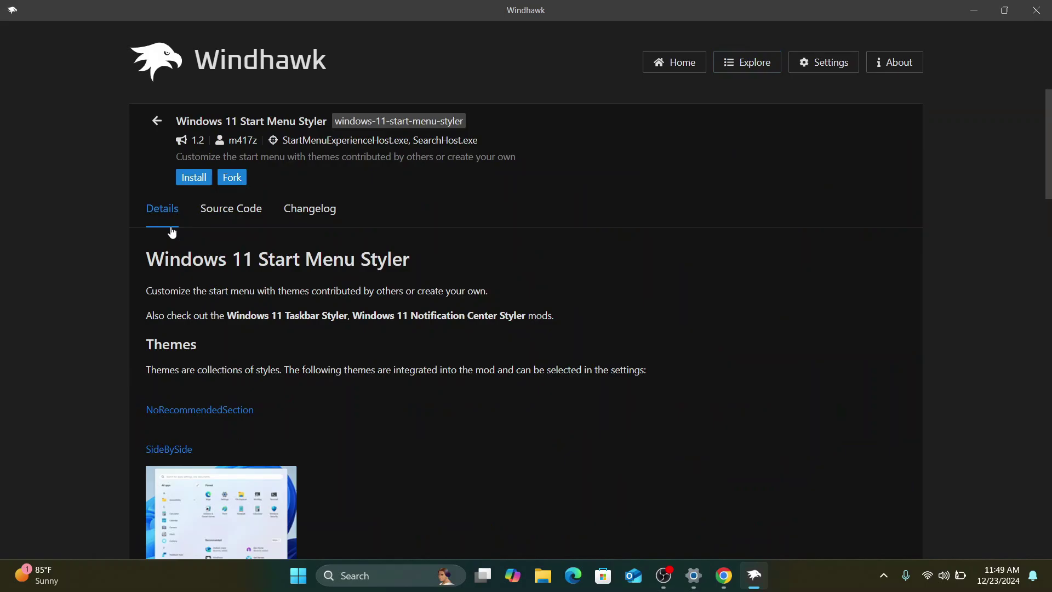
click(195, 178)
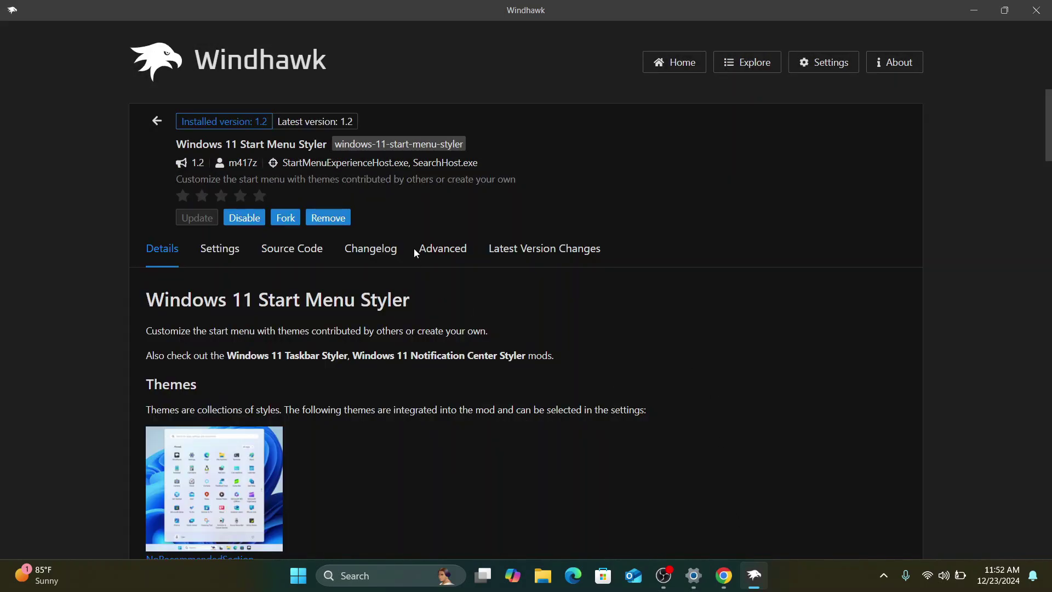
Delete all existing Mod settings JSON on the Styler's Advanced tab and minimize Windhawk
click(432, 250)
scroll(421, 313, down, 2)
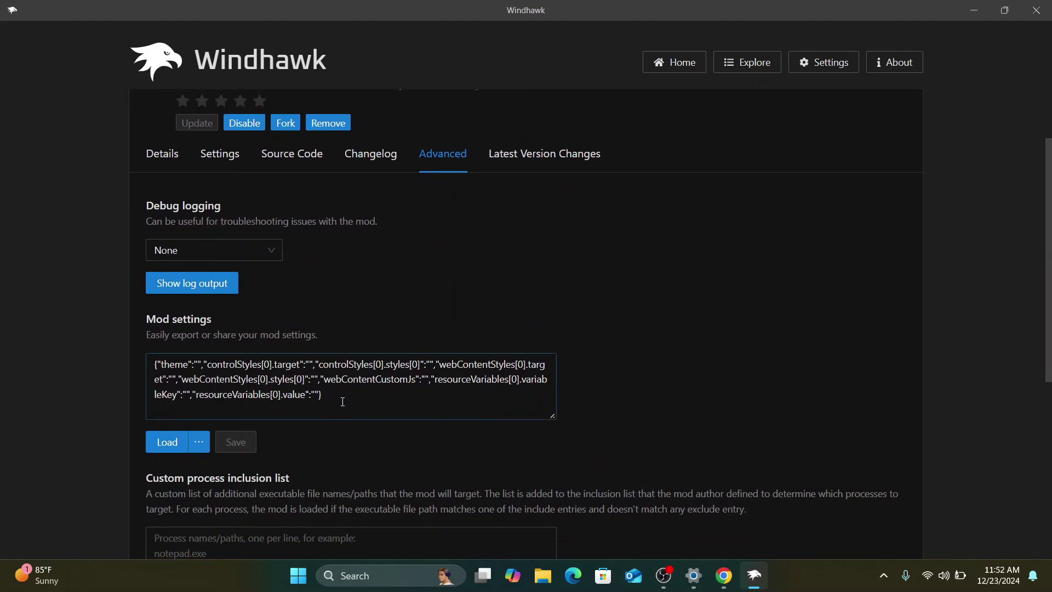
drag(342, 402, 128, 358)
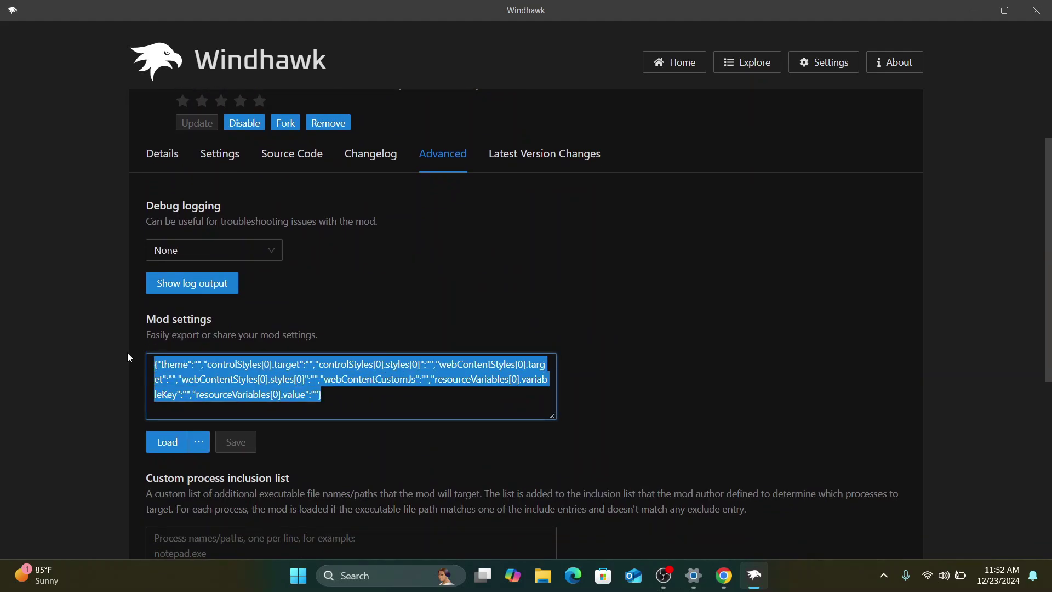
key(Delete)
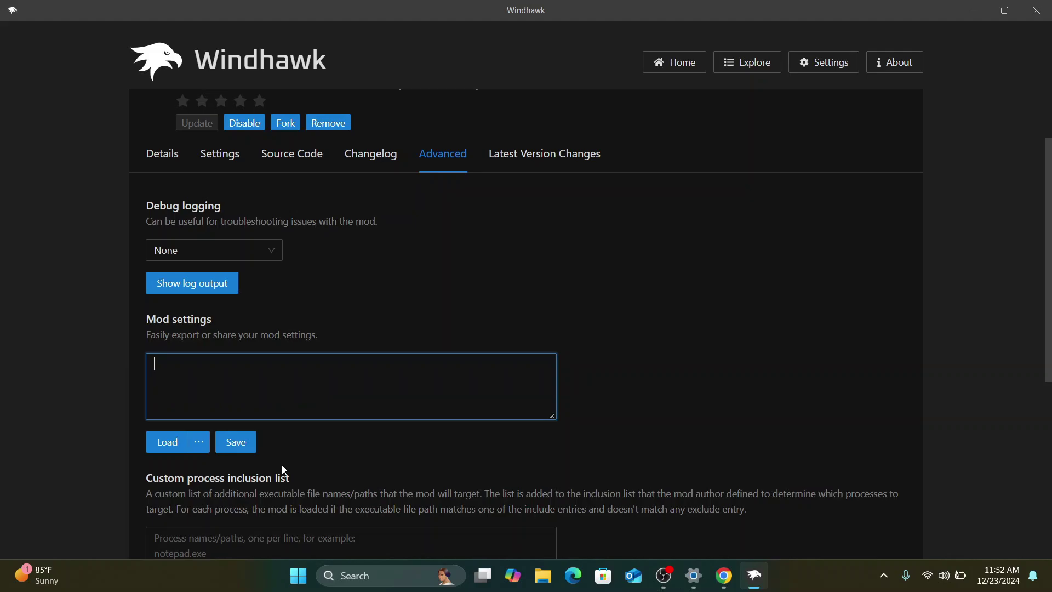
click(975, 10)
Open 'new satrt menu without searchbar' in Notepad and select all its settings text
click(979, 6)
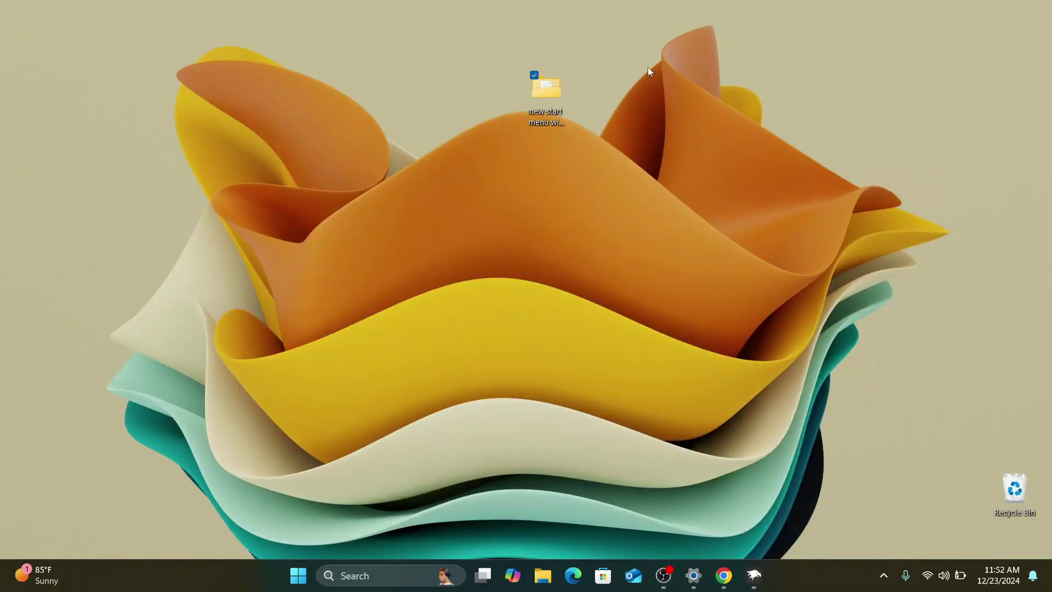
double_click(546, 88)
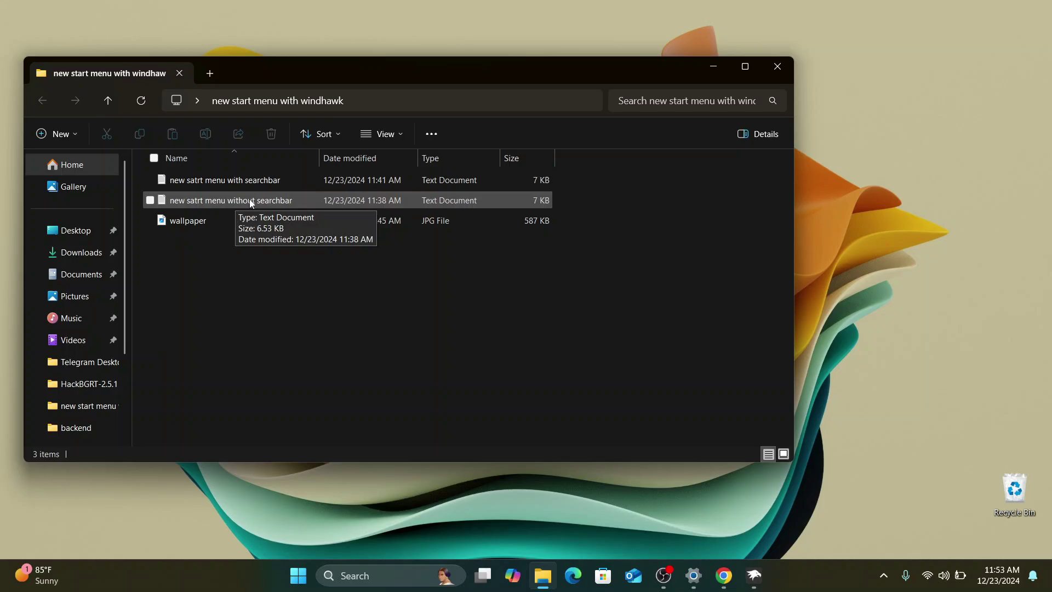
double_click(280, 201)
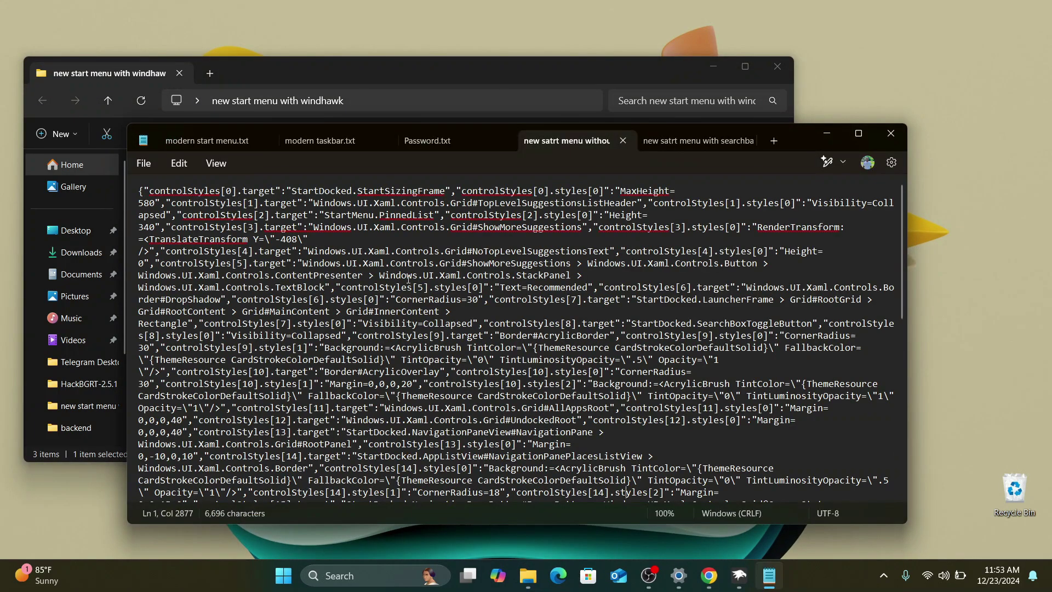
key(ctrl+a)
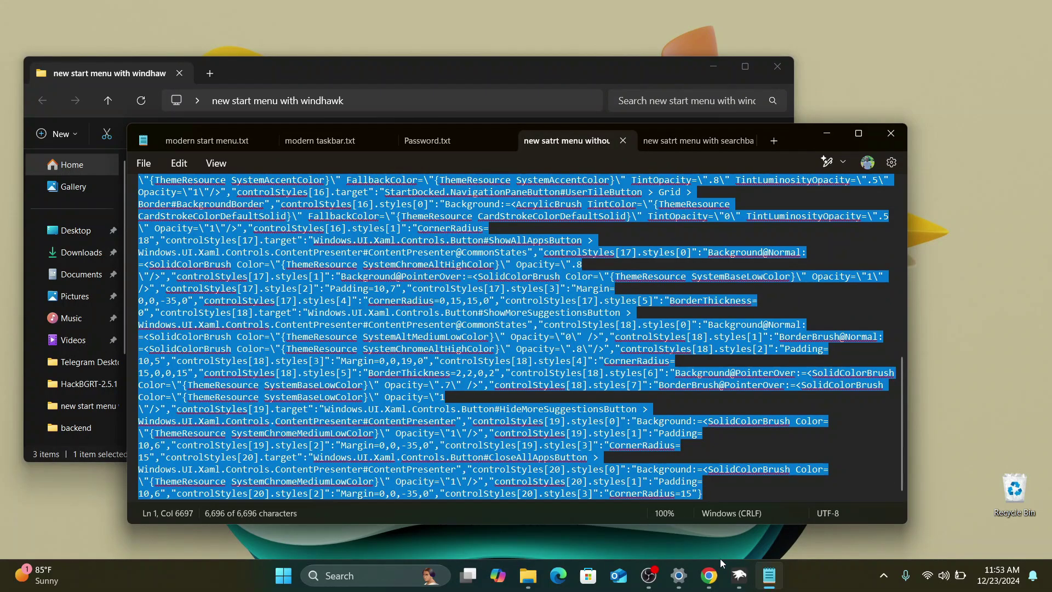
Paste the copied JSON into the Styler's Mod settings, save, and preview the compact Start menu
click(739, 576)
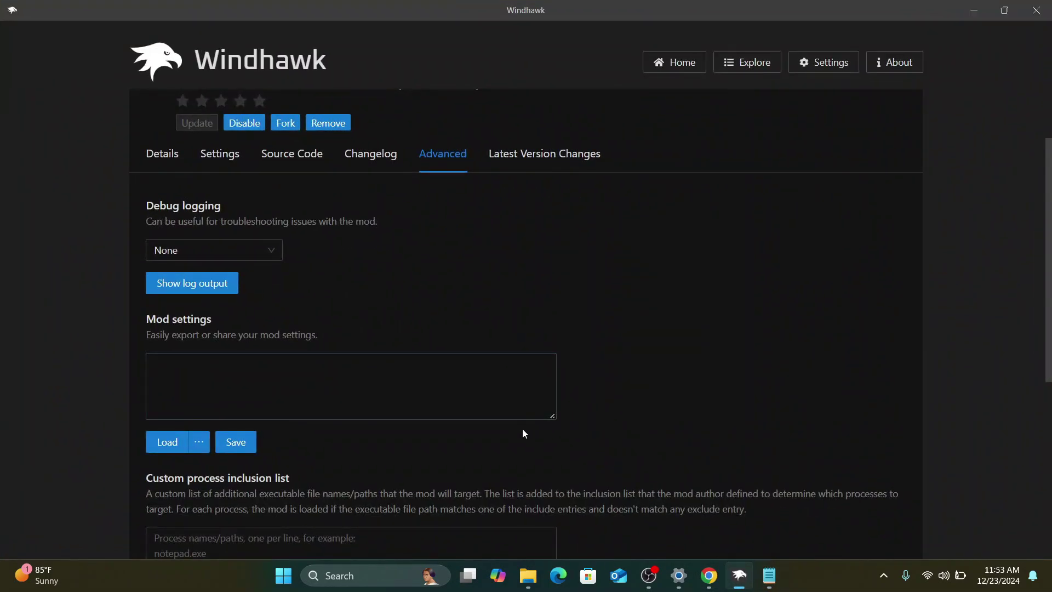
click(509, 392)
key(ctrl+v)
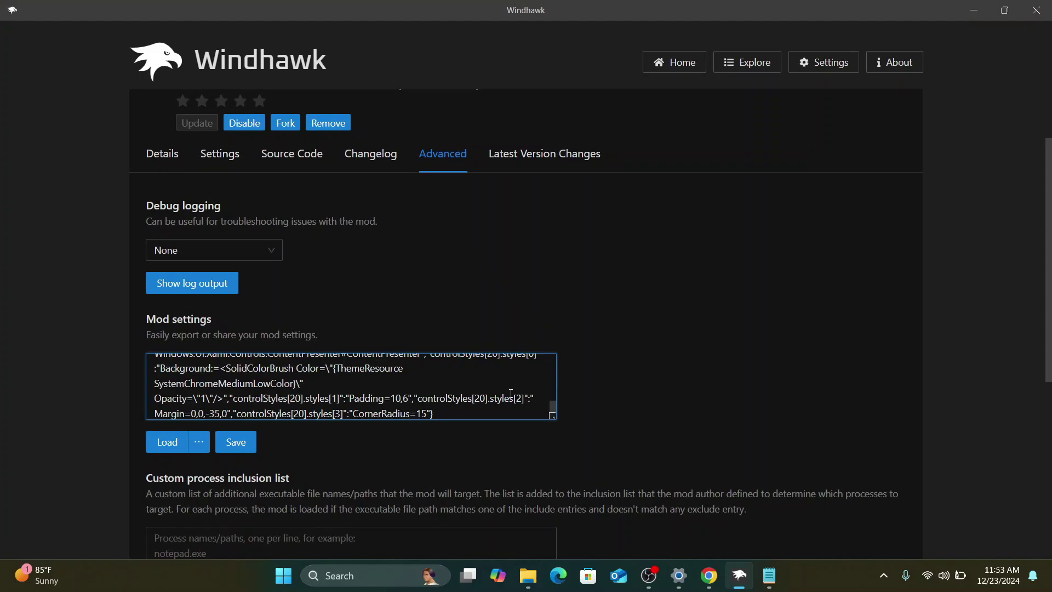
click(236, 442)
click(284, 576)
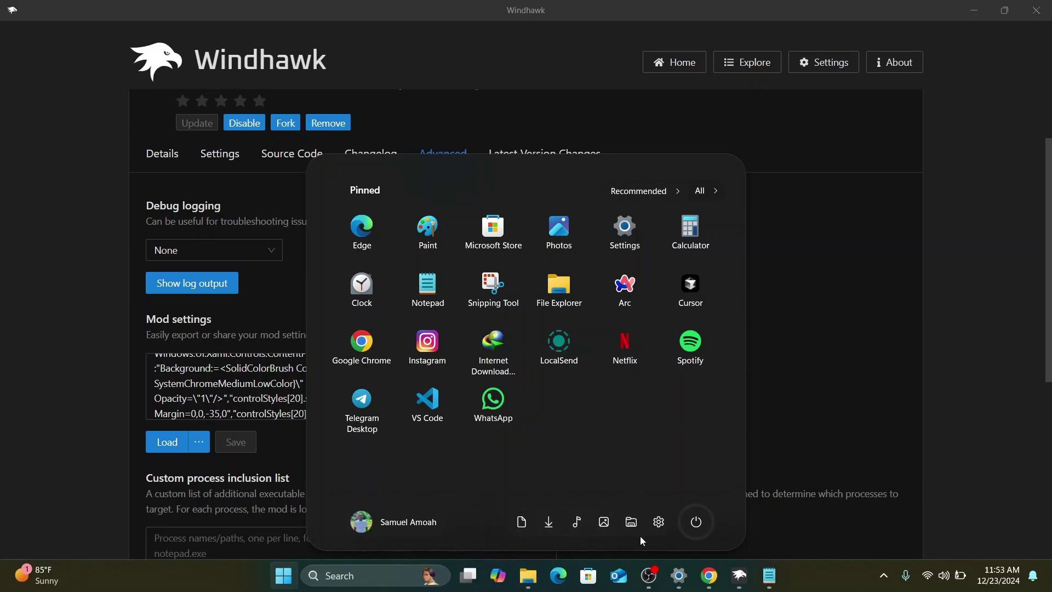
Switch the Videos folder off under Personalization > Start > Folders
click(624, 230)
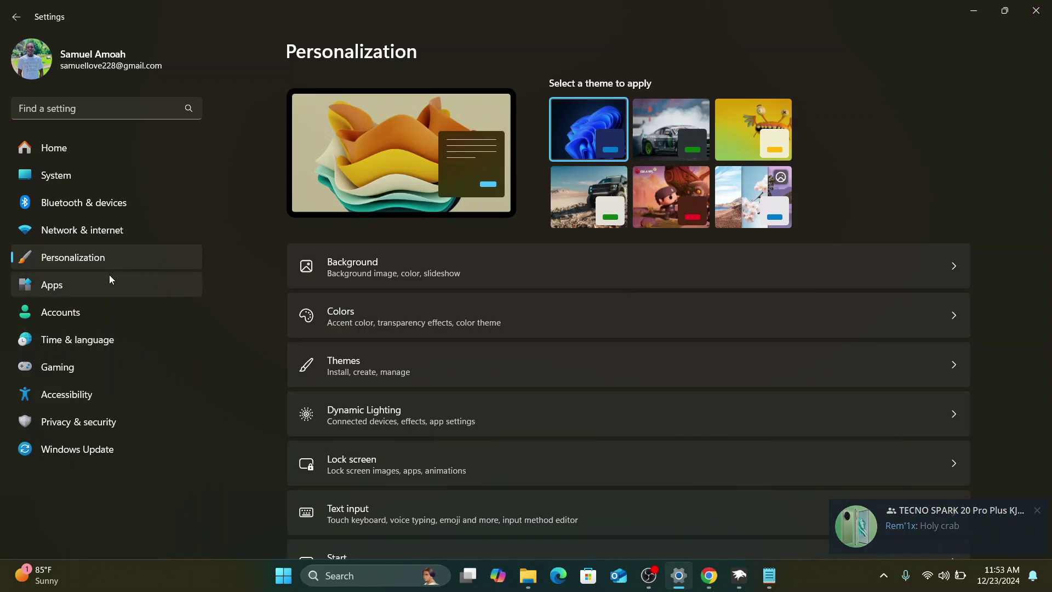
scroll(405, 419, down, 3)
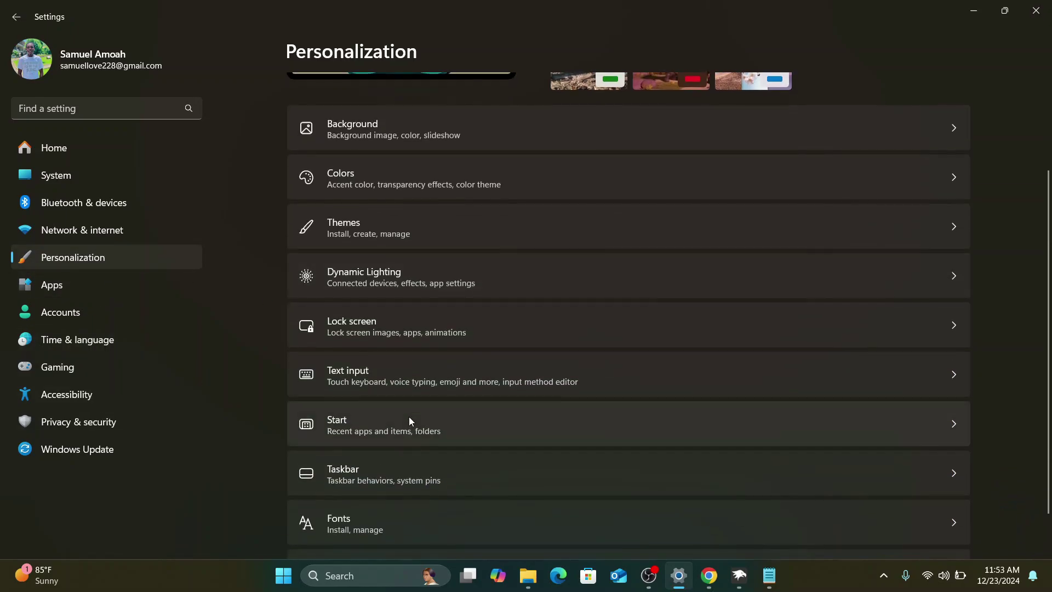
click(399, 423)
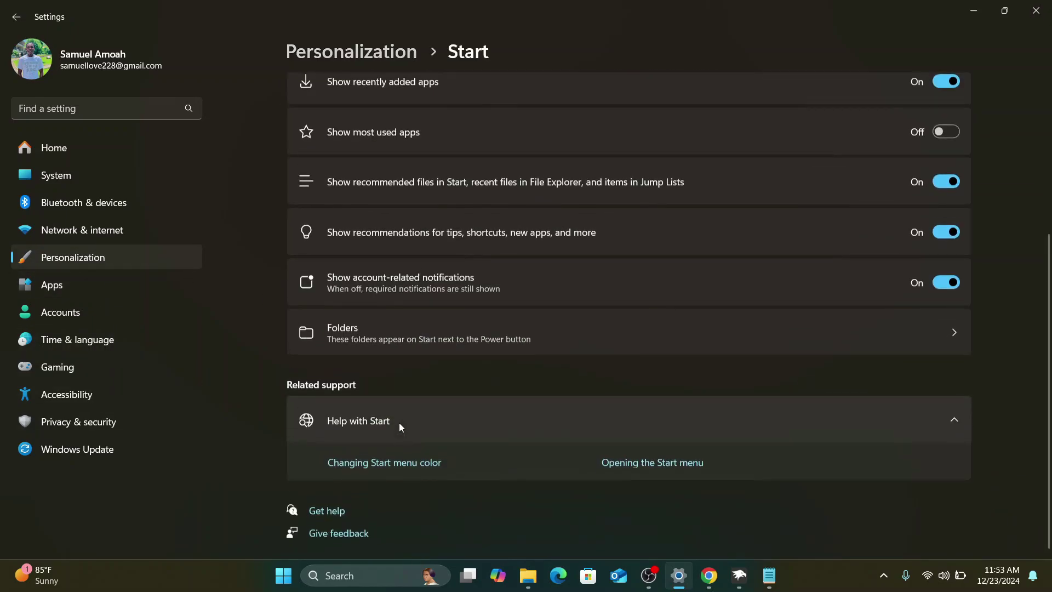
click(442, 330)
scroll(843, 373, down, 2)
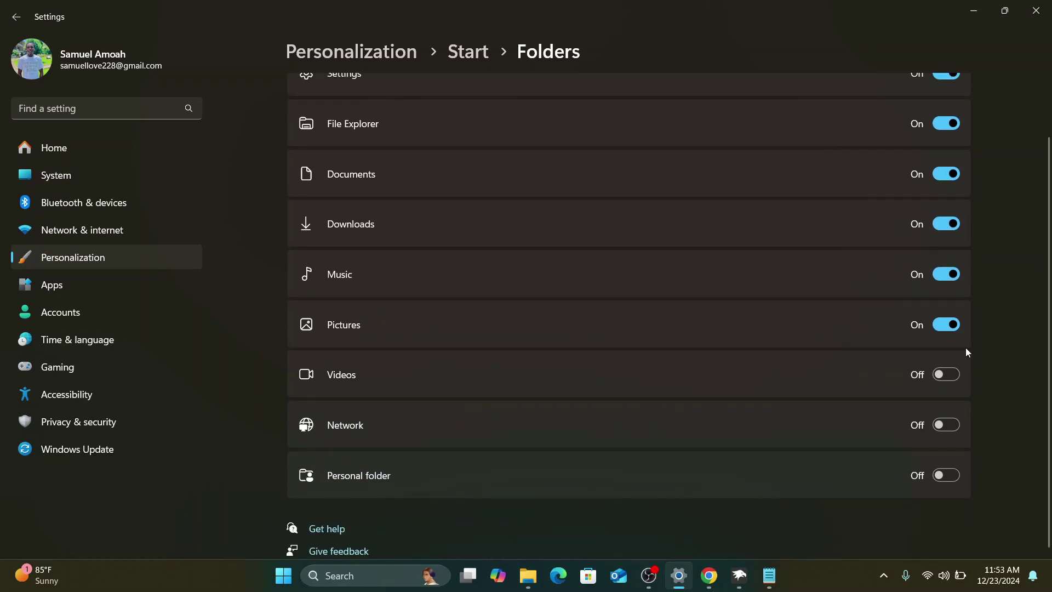
click(944, 378)
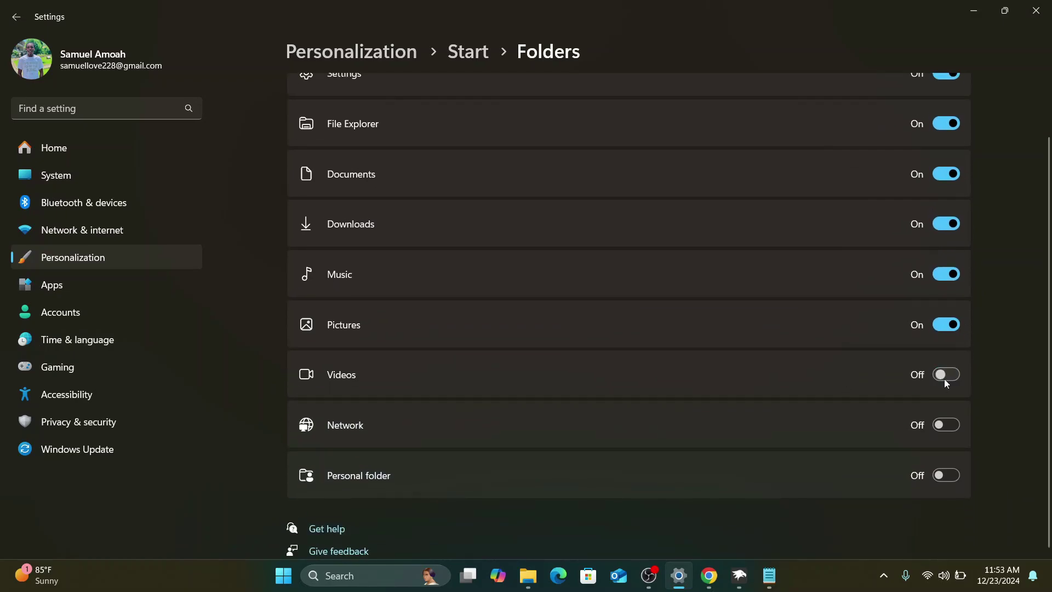
Browse Start's Recommended list and the scrolled All apps list, returning to pinned apps each time
click(283, 575)
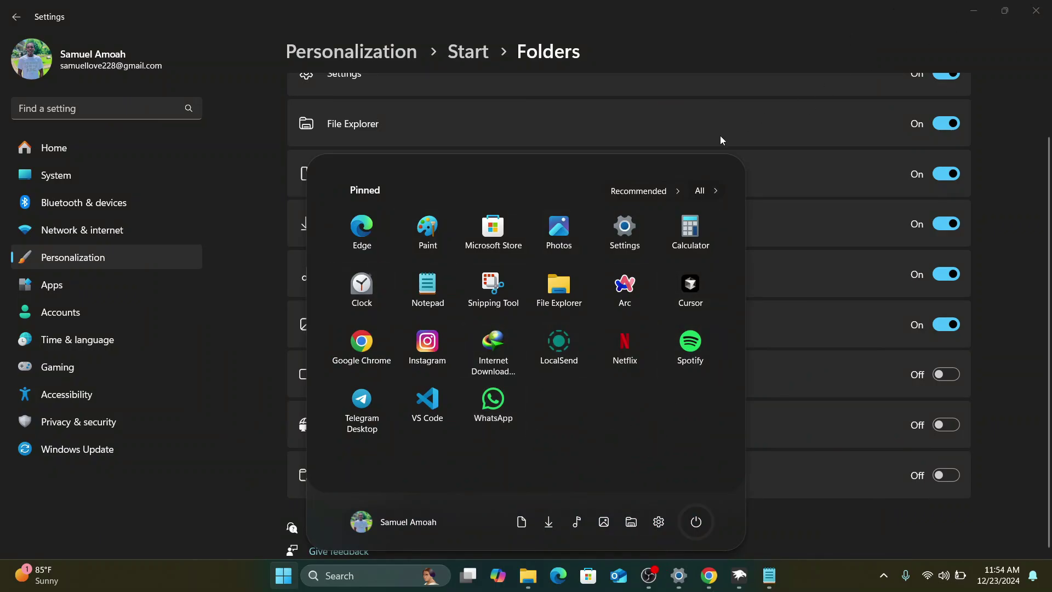
click(645, 193)
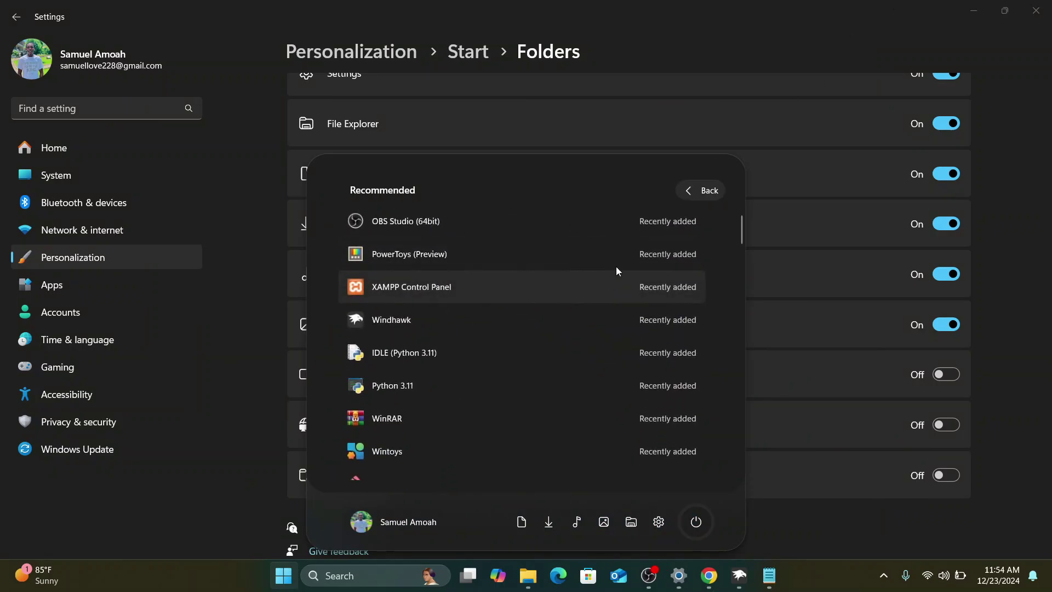
click(708, 190)
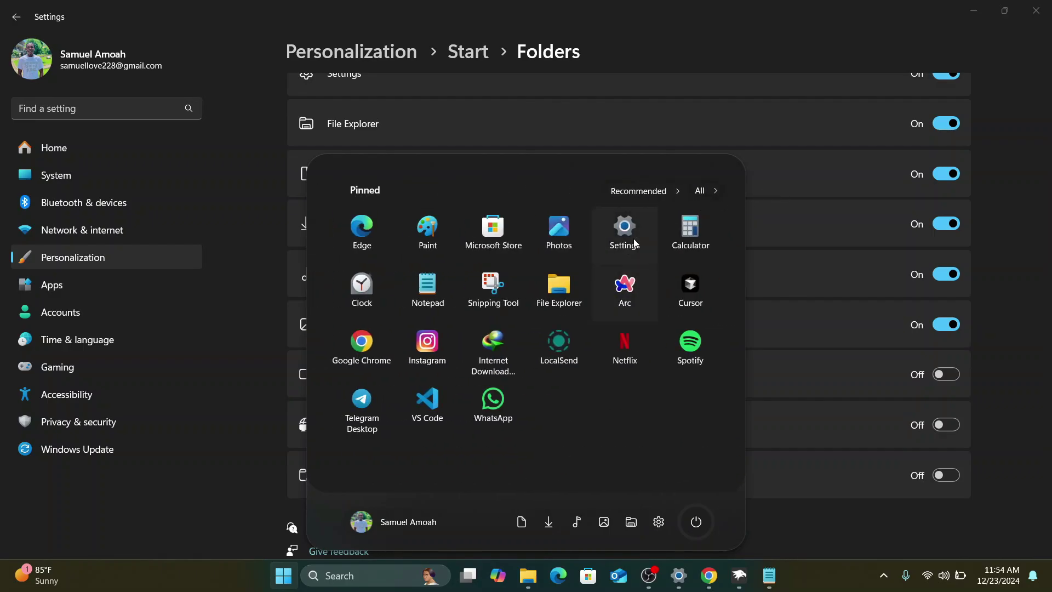
click(691, 196)
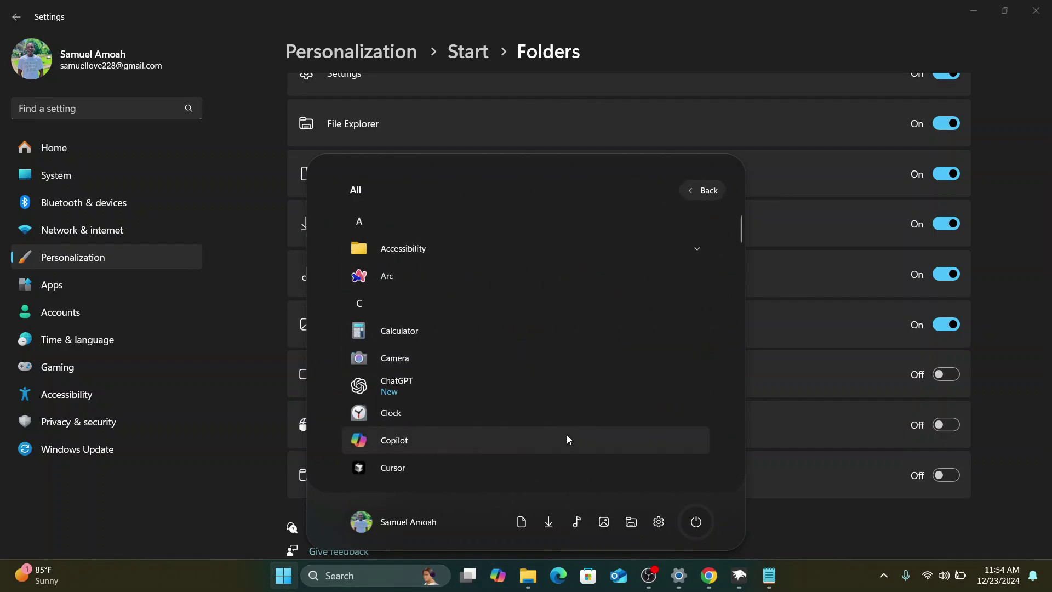
scroll(566, 436, down, 5)
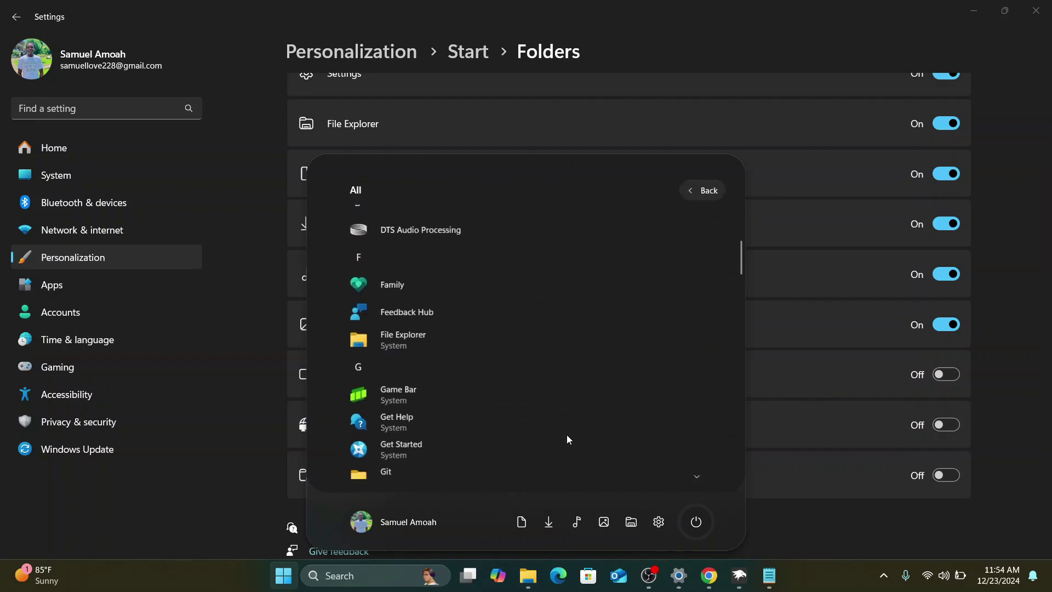
click(696, 190)
Install the Windows 11 Taskbar Styler mod from Explore, accepting the warning
key(alt+Tab)
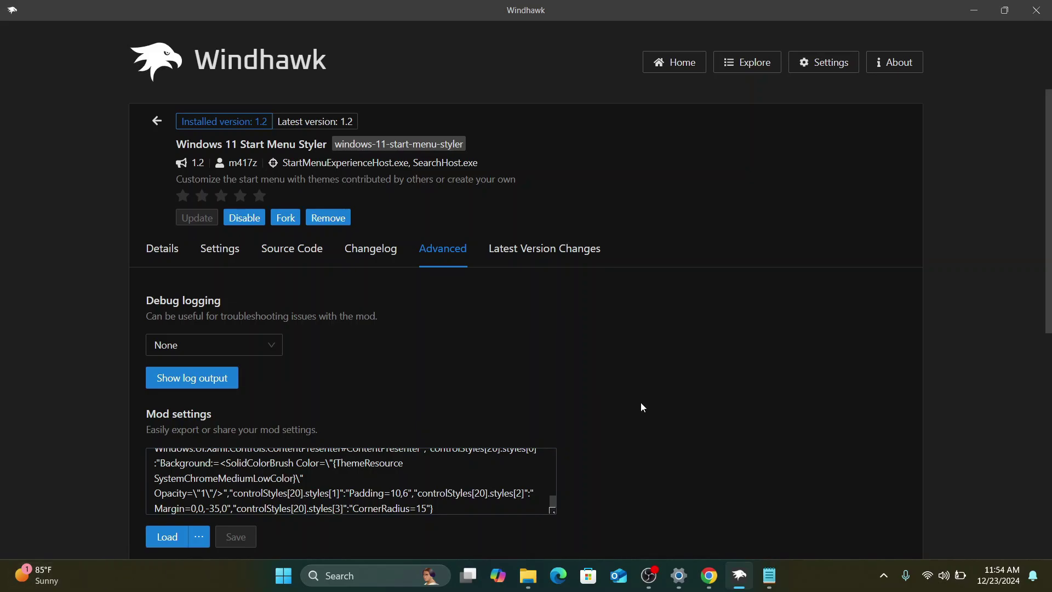
click(752, 68)
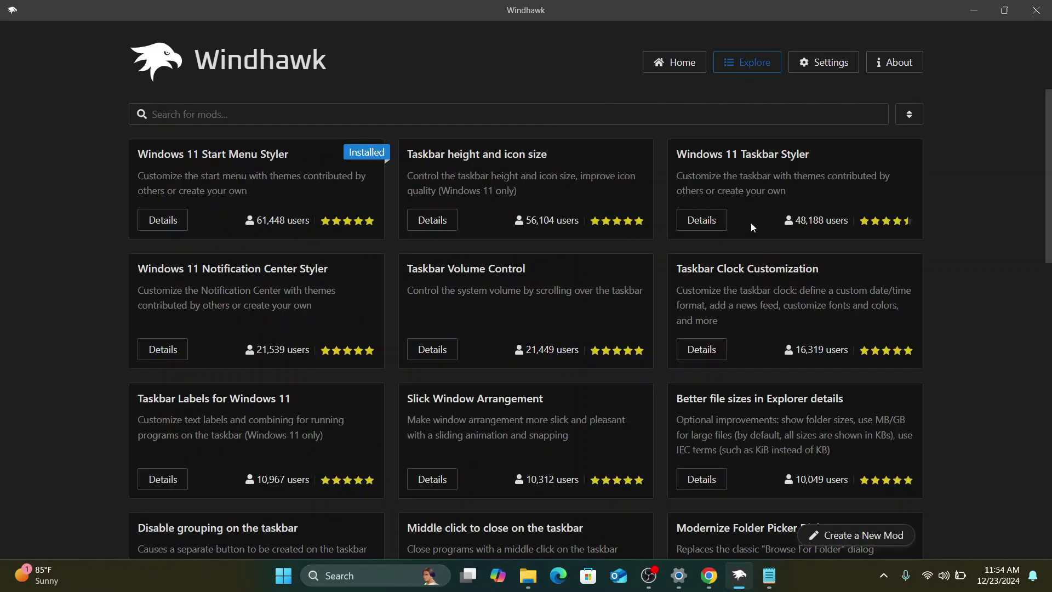
click(713, 214)
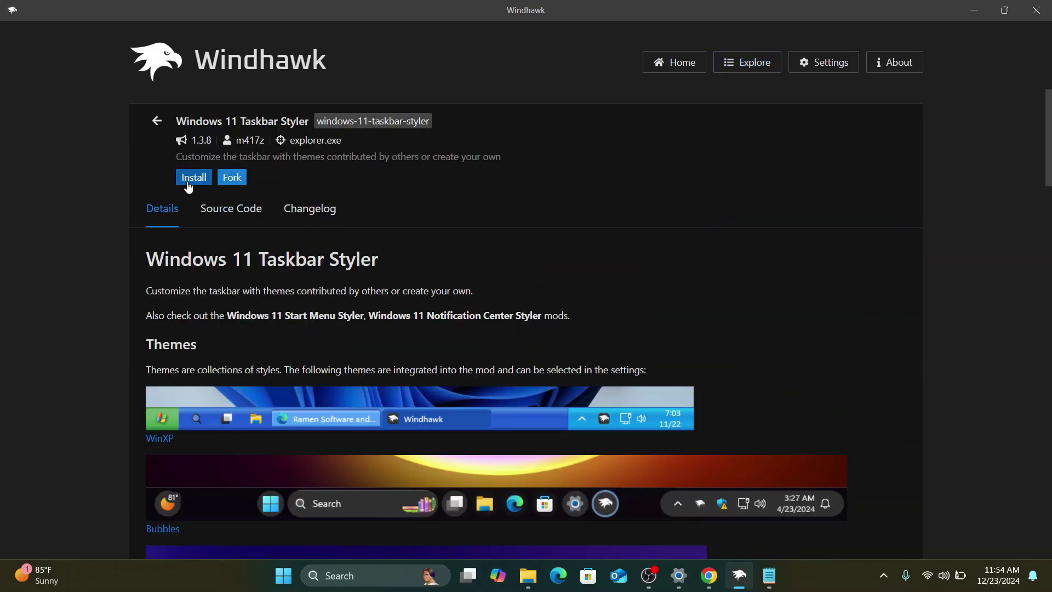
click(186, 182)
click(635, 405)
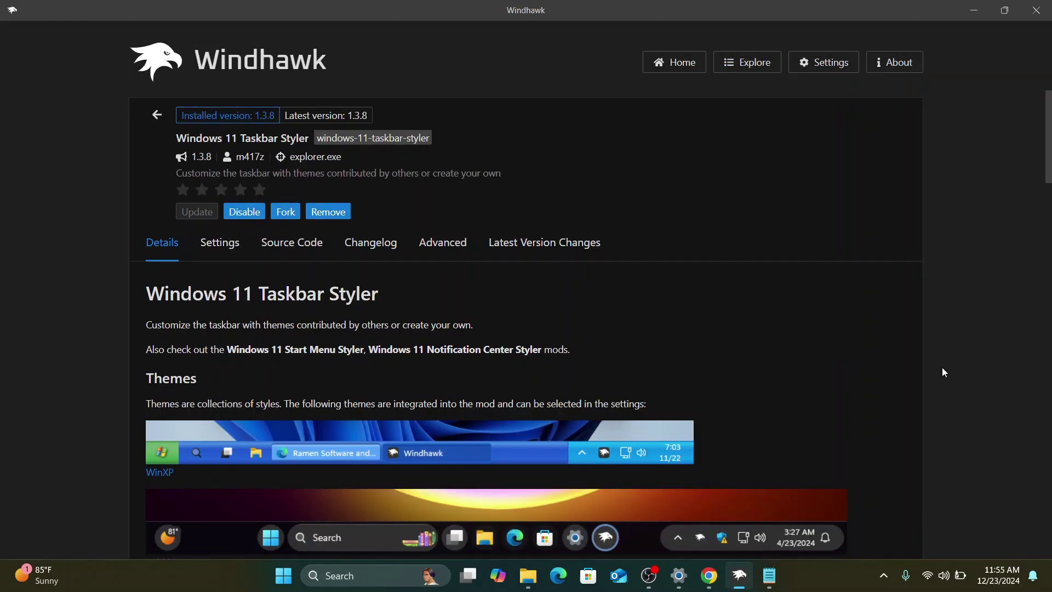
Browse the mod's theme previews, including WinXP and Bubbles
scroll(719, 364, down, 5)
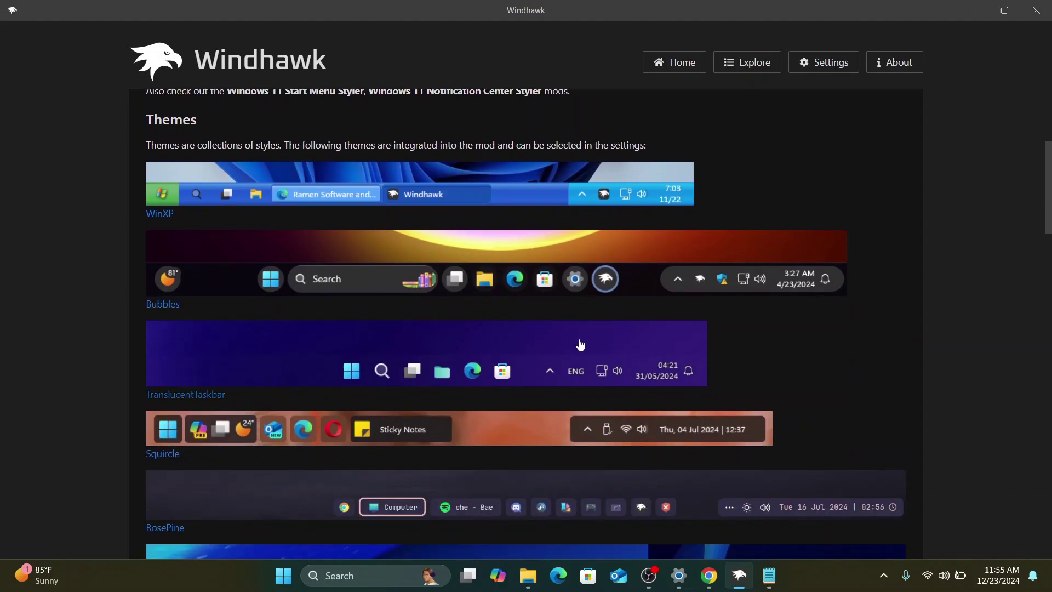
scroll(579, 344, down, 4)
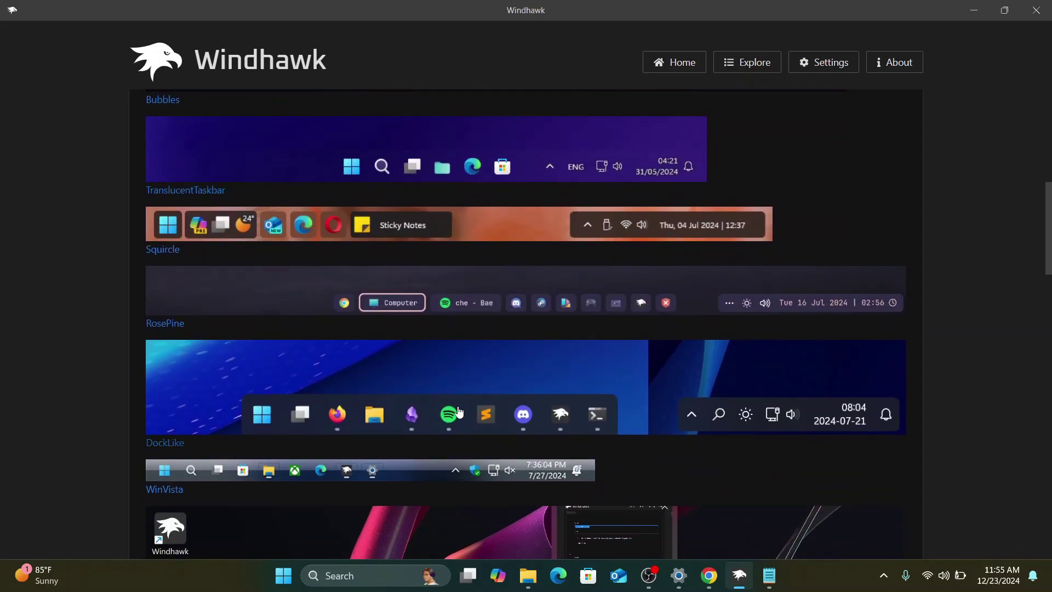
scroll(459, 412, down, 4)
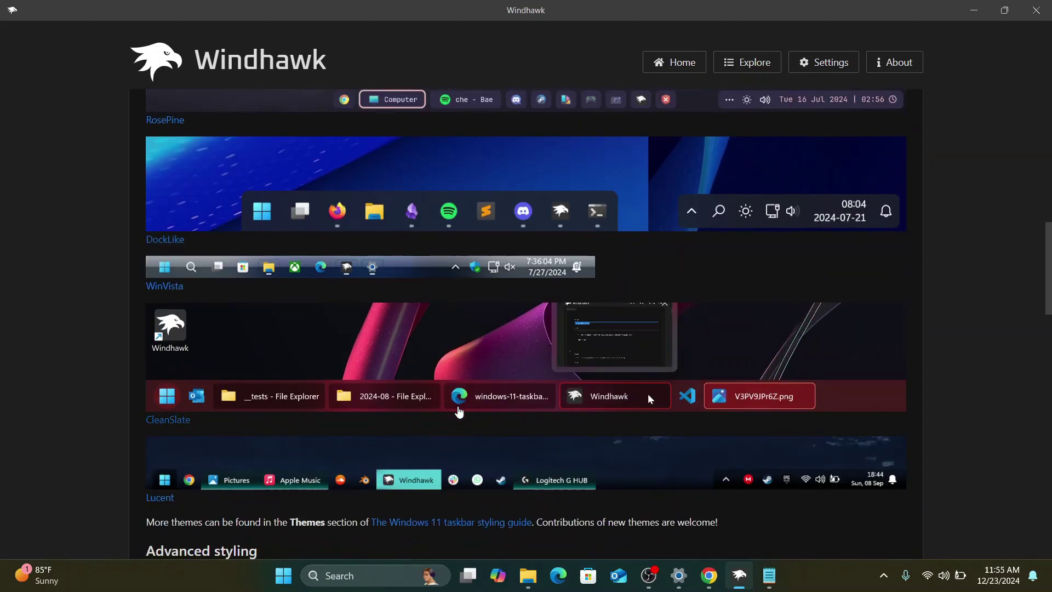
scroll(460, 412, down, 3)
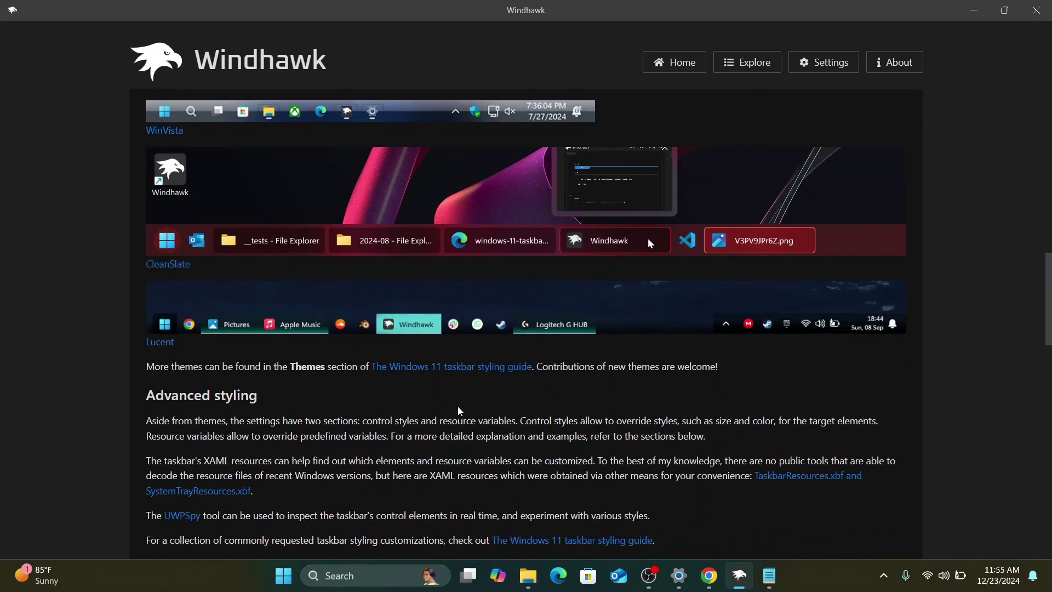
scroll(458, 411, up, 9)
scroll(458, 411, up, 6)
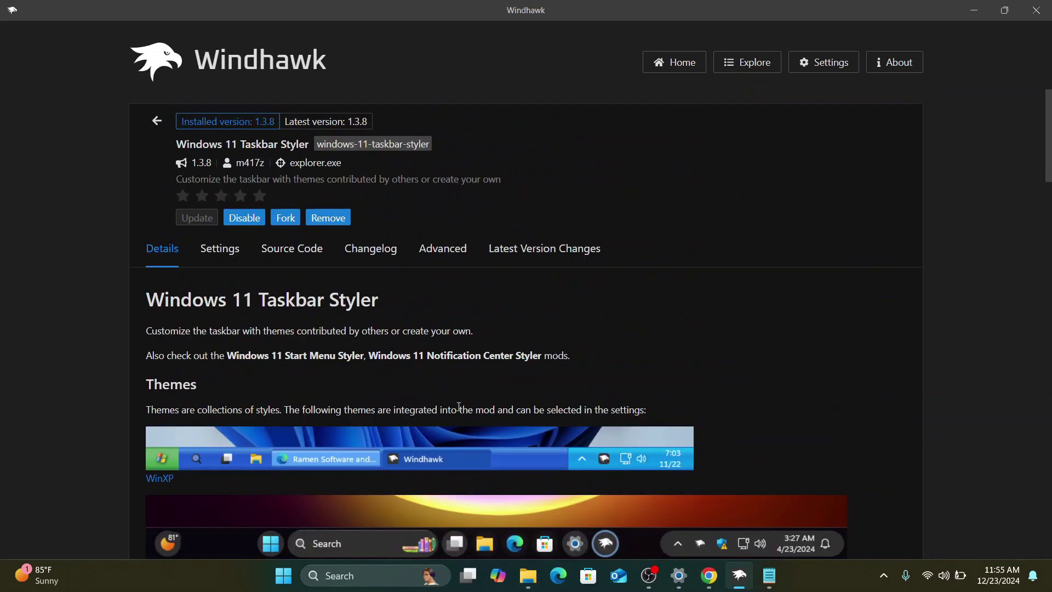
scroll(459, 407, down, 3)
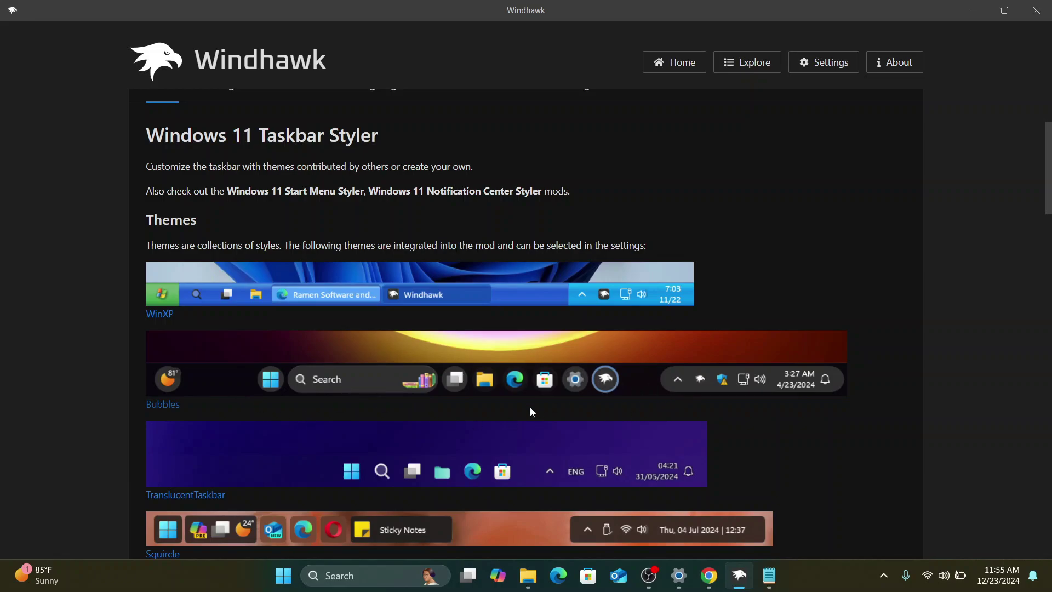
scroll(530, 412, up, 3)
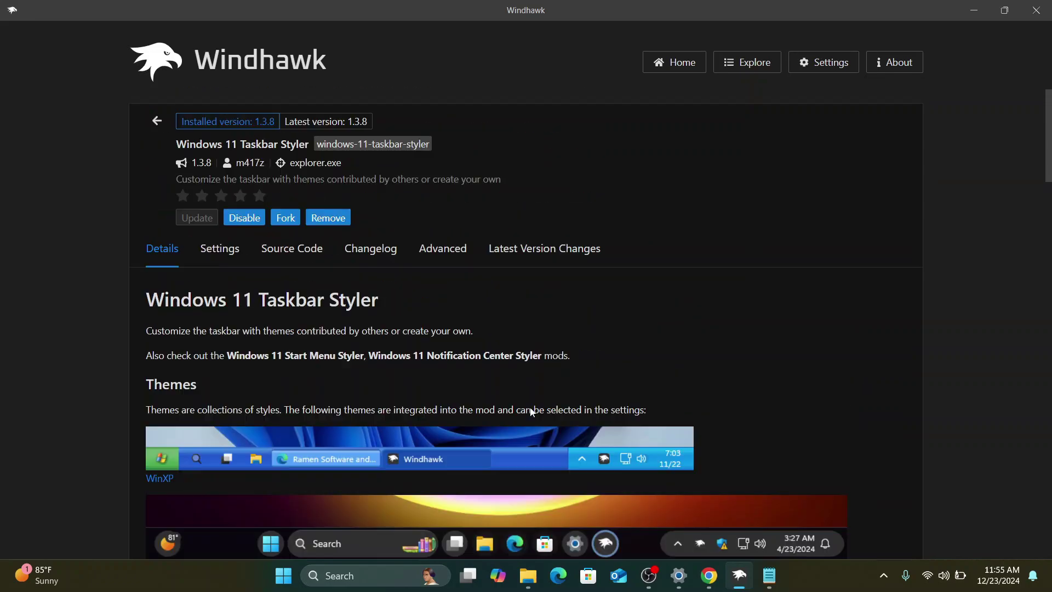
Choose Bubbles as the Taskbar Styler theme and save the settings
click(223, 241)
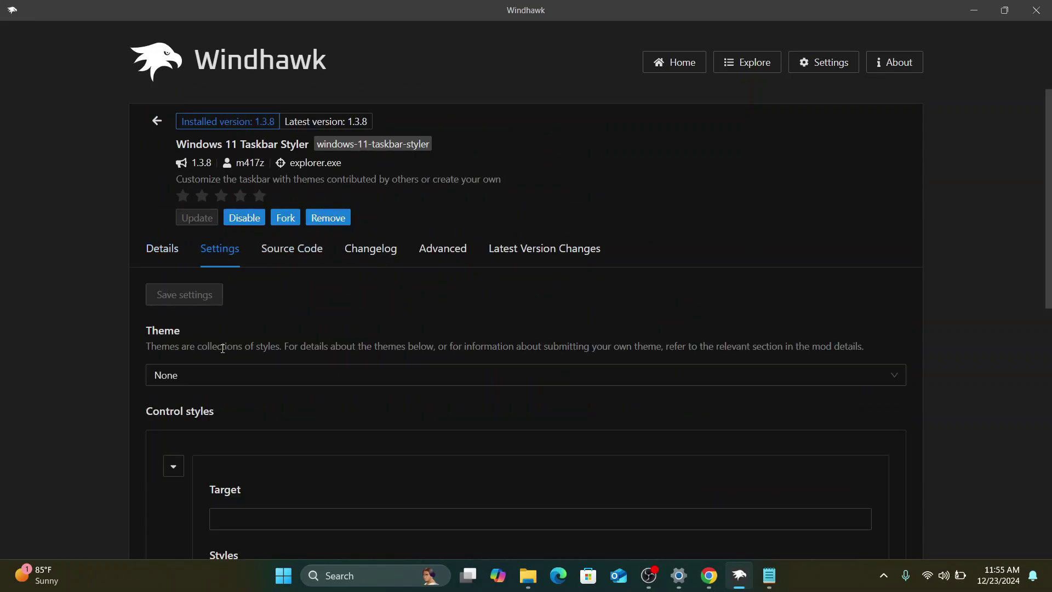
click(187, 378)
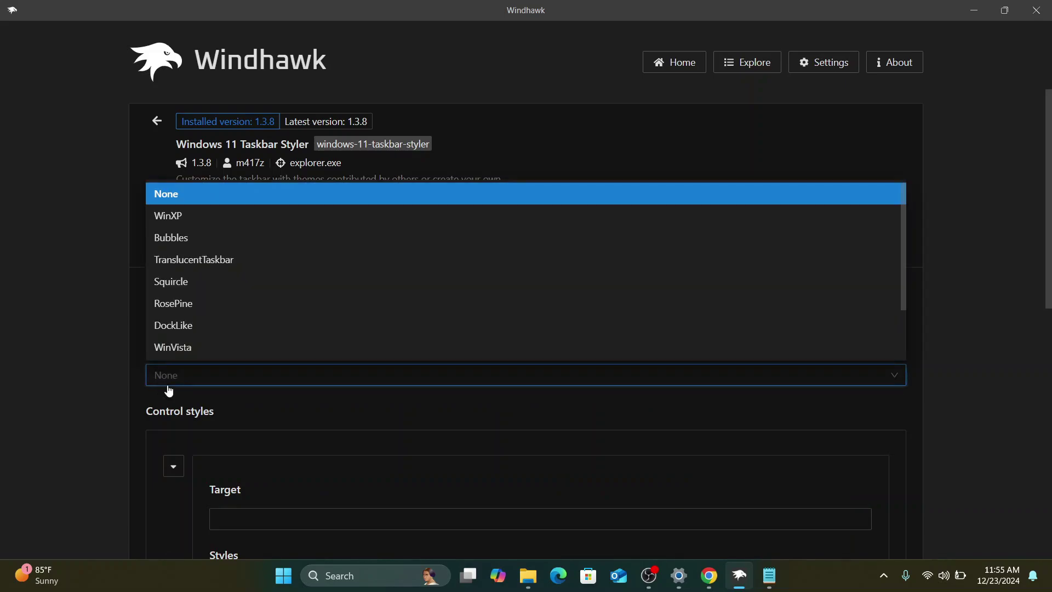
click(181, 238)
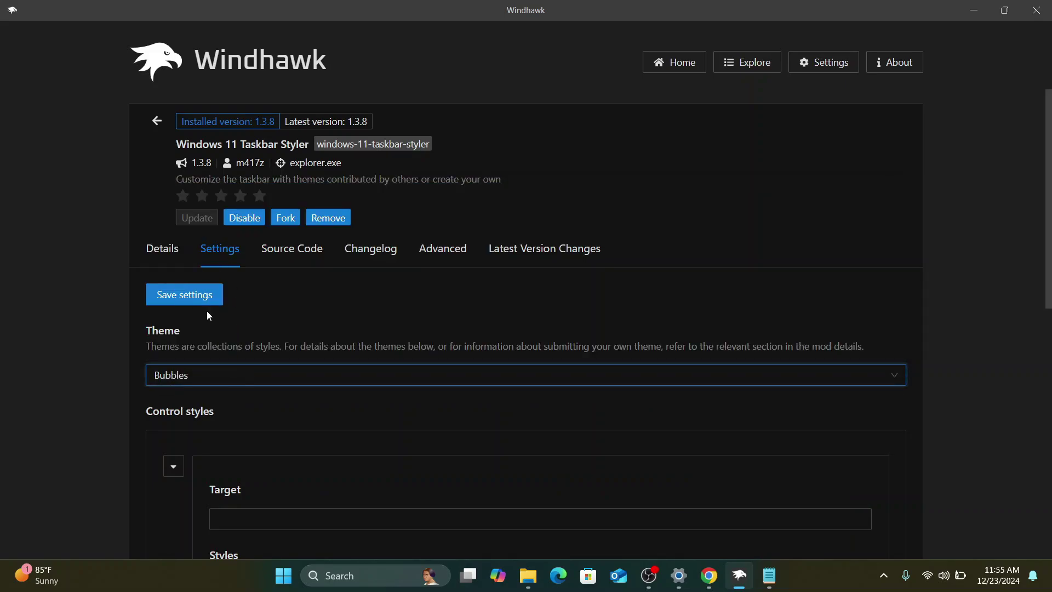
click(203, 294)
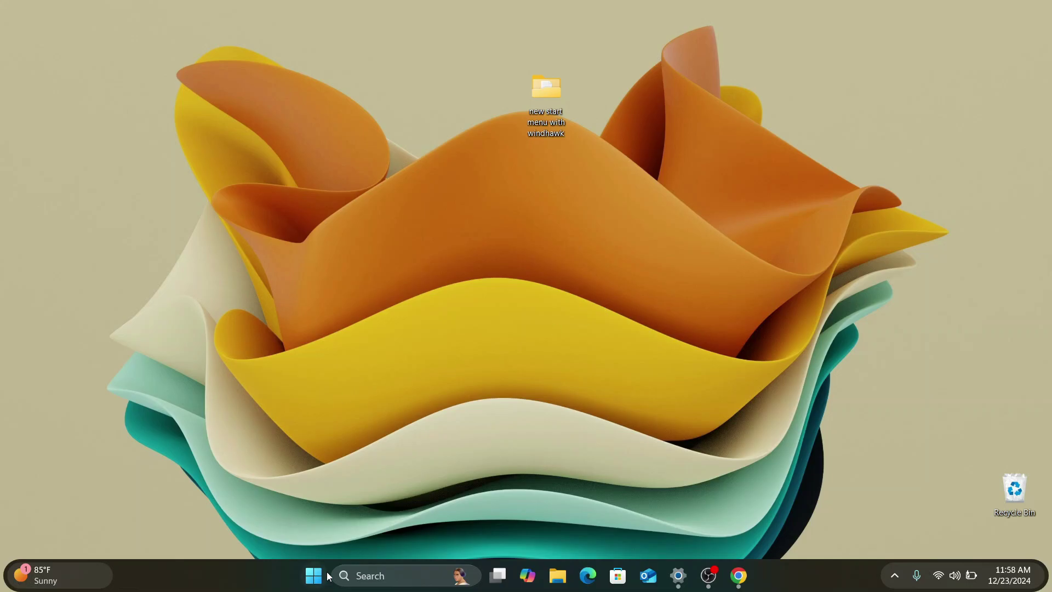
Open Task Manager from the taskbar and restart the Windows Explorer process
right_click(794, 574)
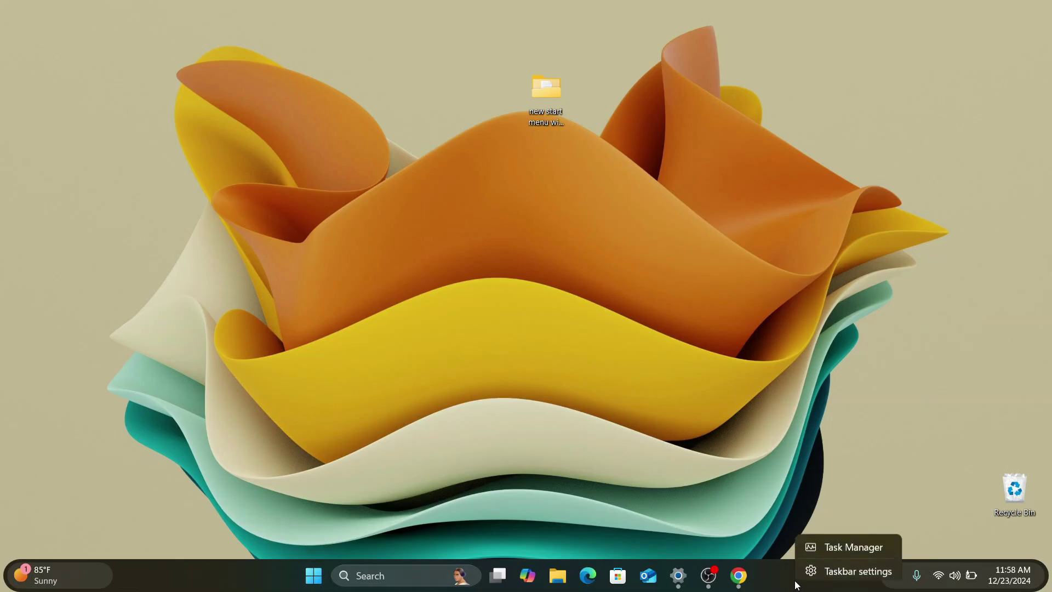
click(856, 544)
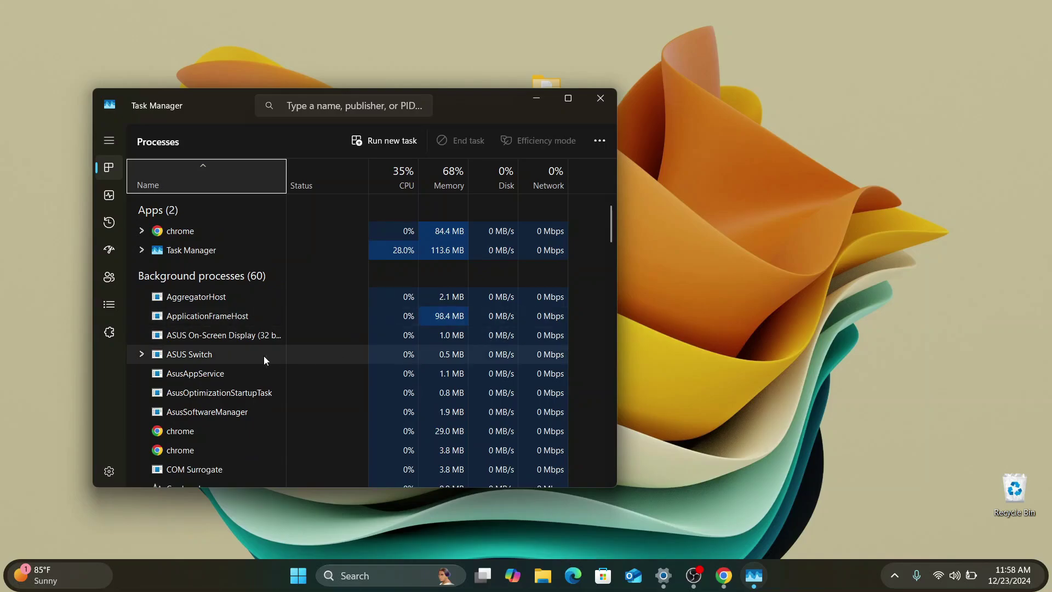
scroll(264, 356, down, 1)
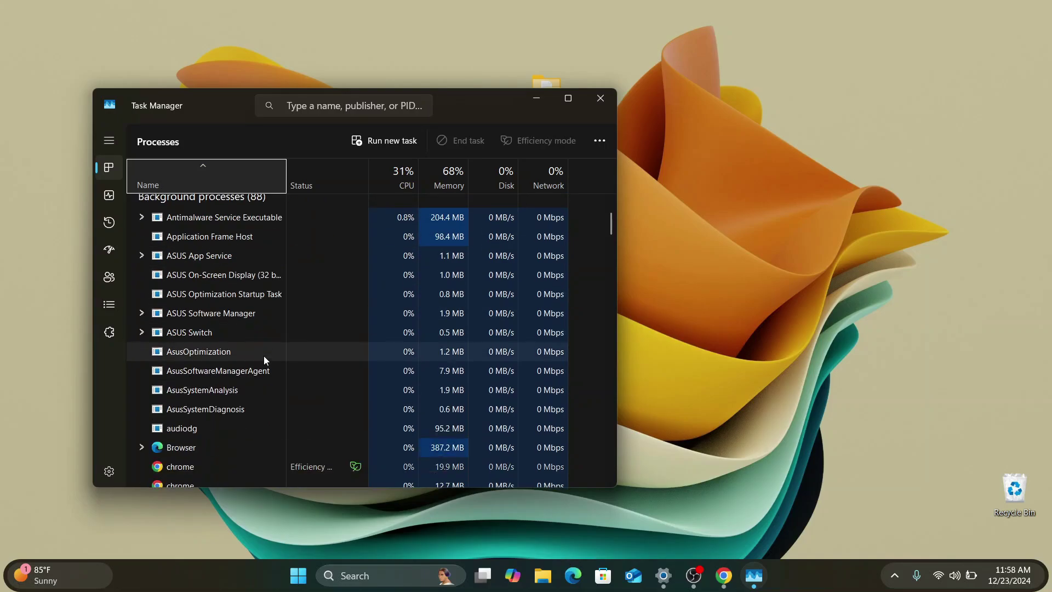
click(541, 574)
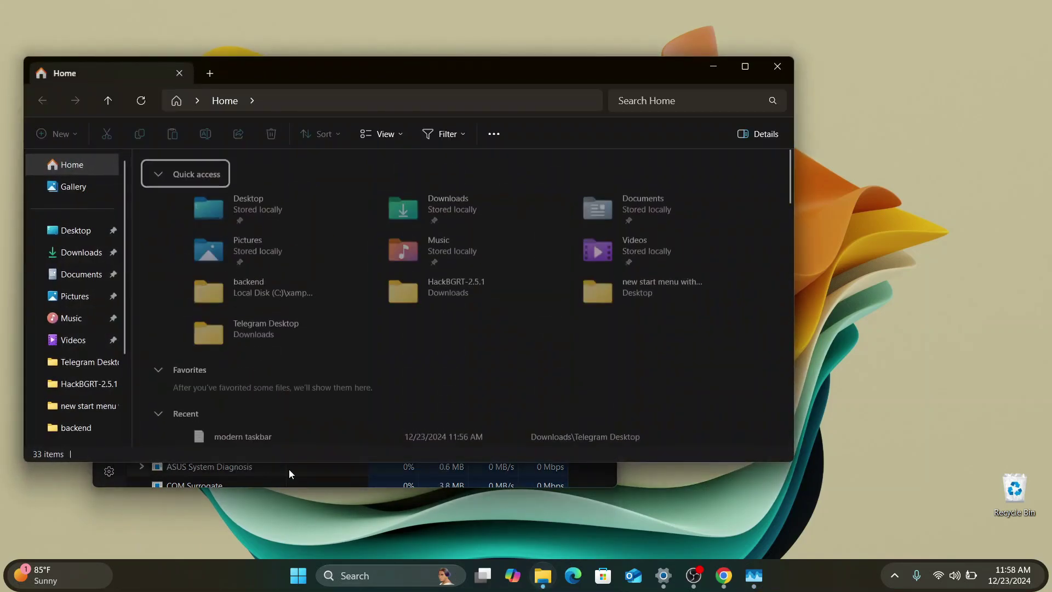
click(289, 469)
scroll(294, 331, up, 2)
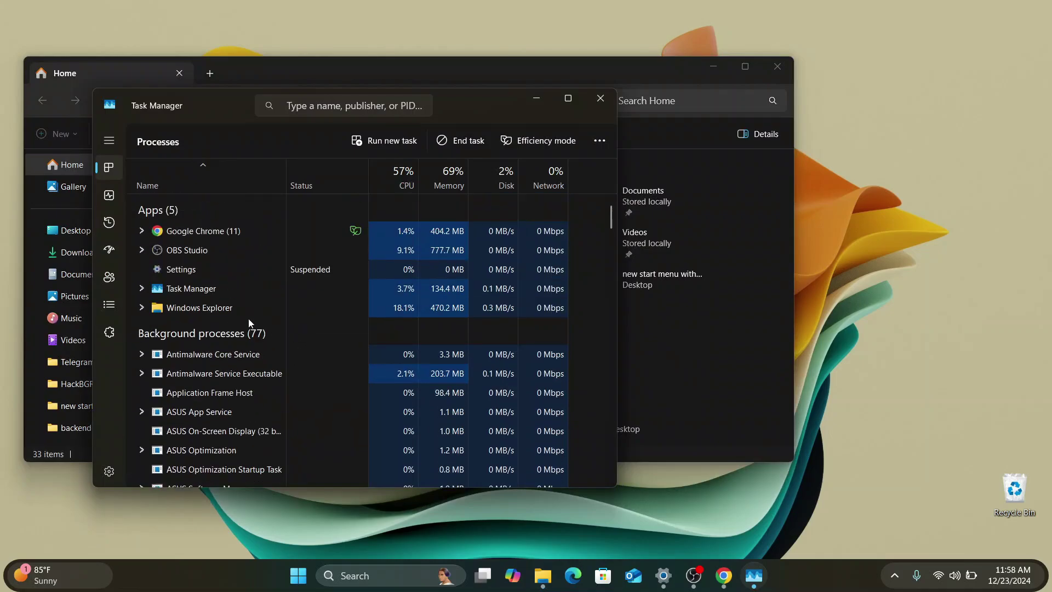
click(171, 309)
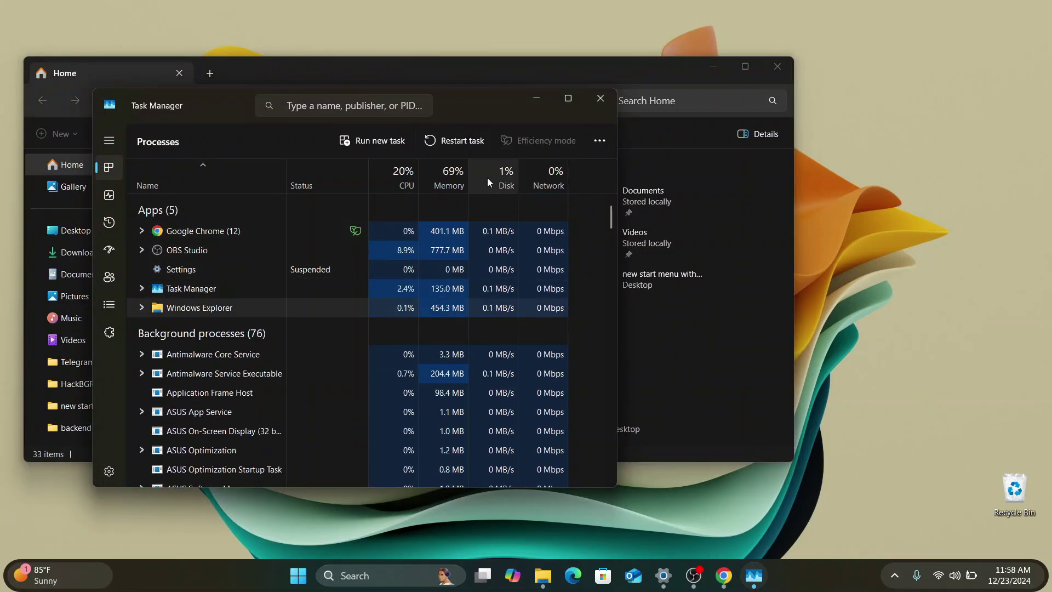
click(476, 141)
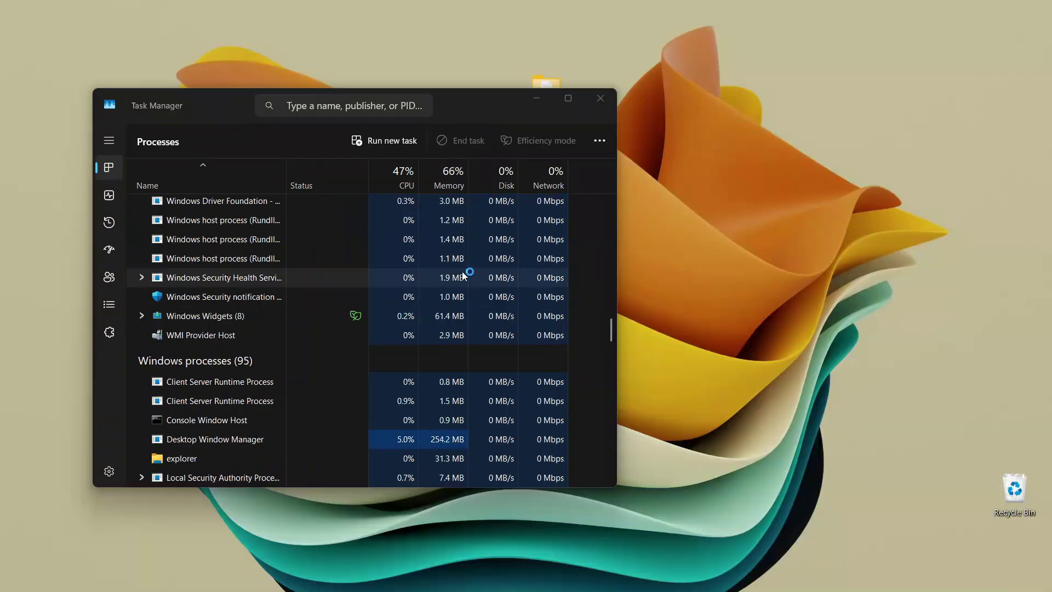
Close Task Manager and open the restyled Start menu
click(607, 101)
click(313, 575)
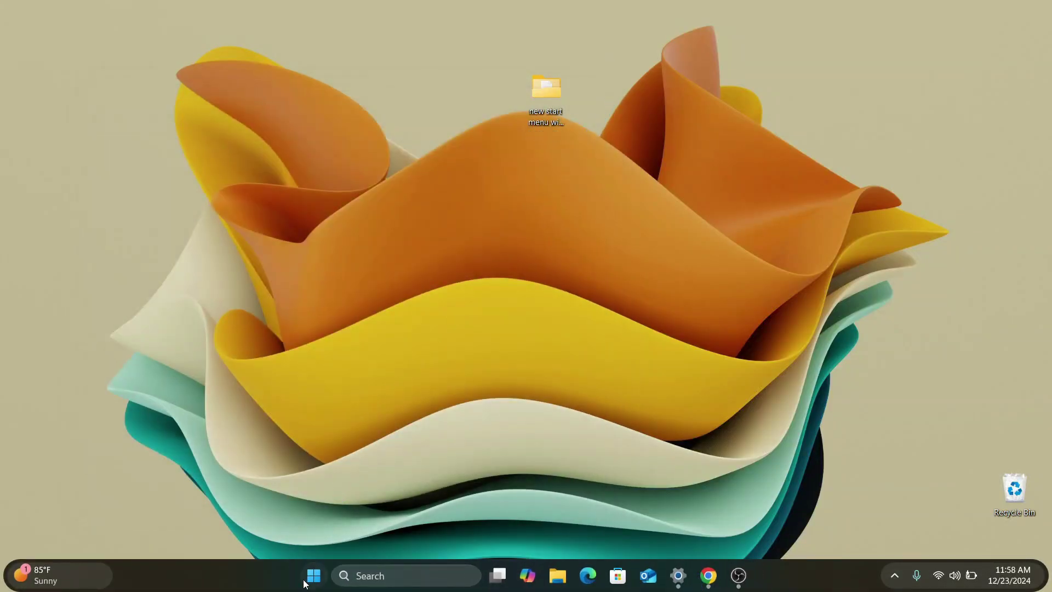